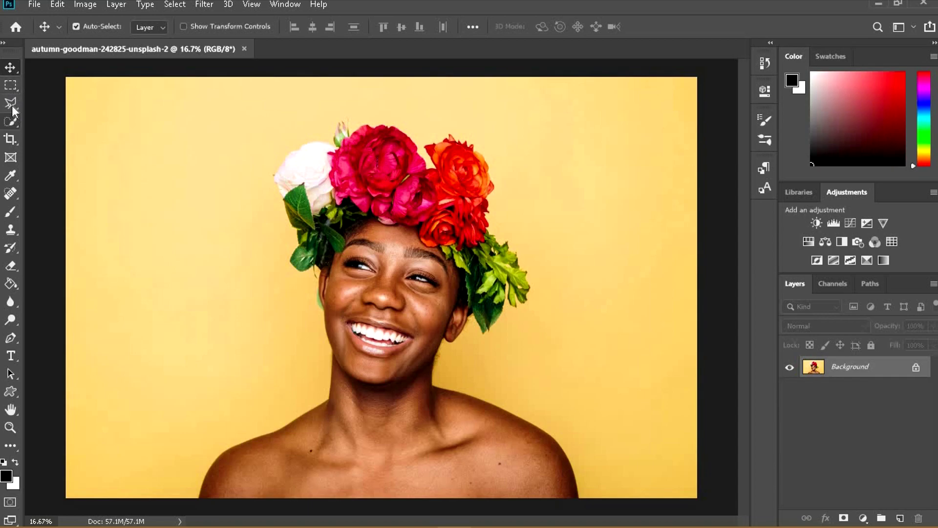
Quick-select the yellow background, subtracting the white rose from the selection
left_click(12, 120)
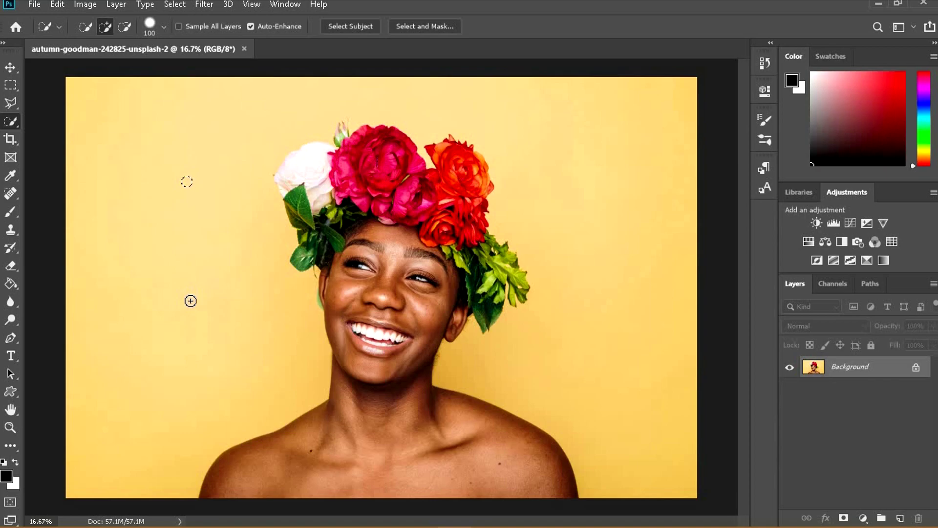
left_click(644, 408)
key("x")
key("x")
key("alt")
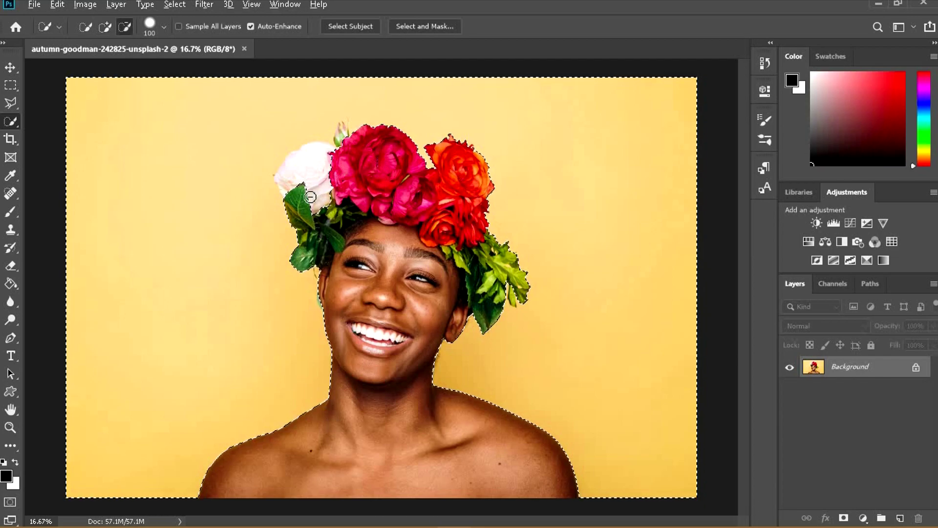
mouse_move(297, 176)
left_mouse_down()
mouse_move(341, 139)
mouse_move(344, 151)
left_mouse_up()
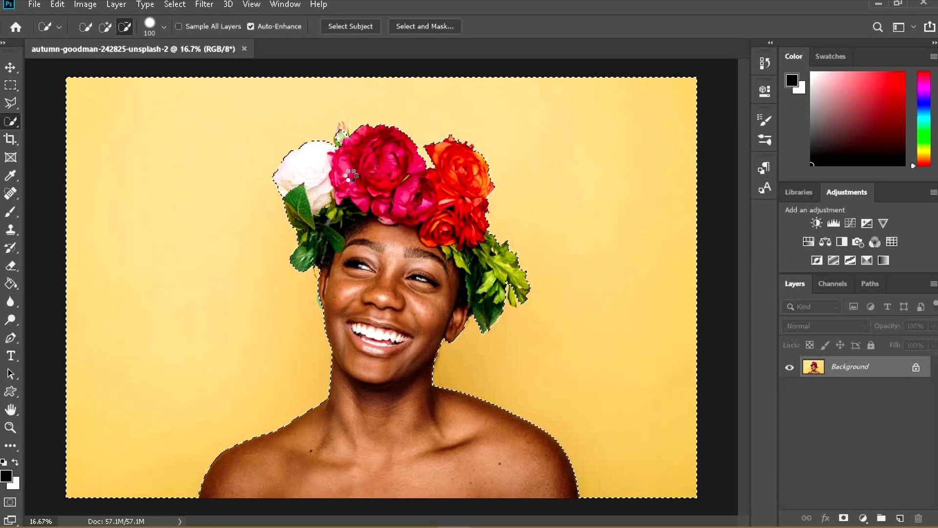
Invert the selection and copy the woman with her flower crown onto a new layer
left_click(174, 4)
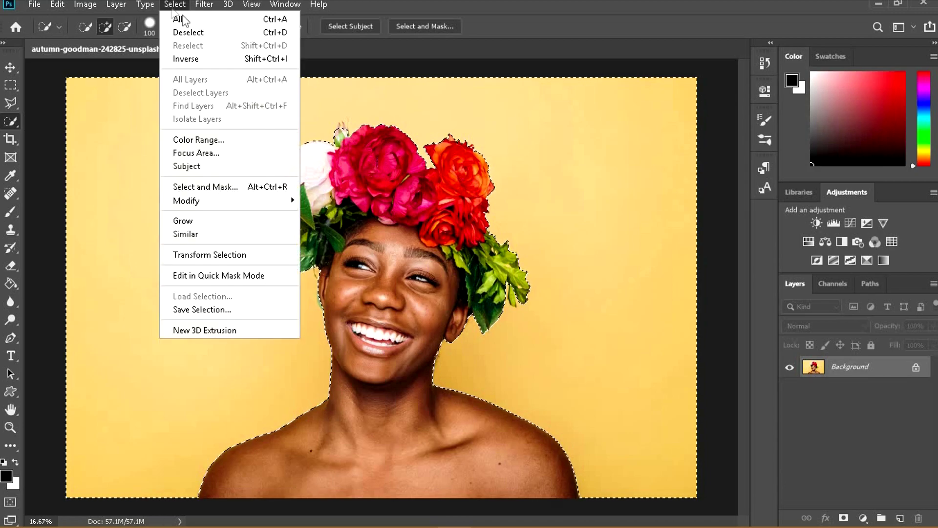
left_click(221, 59)
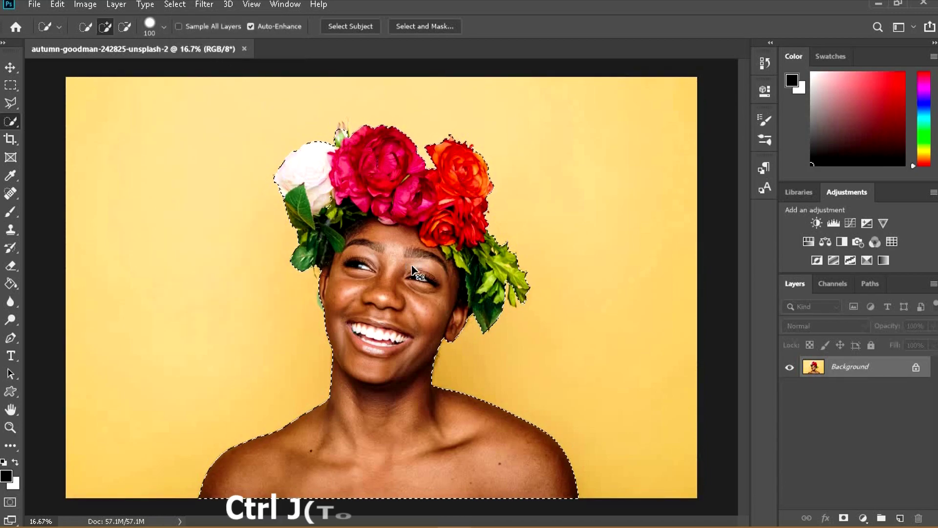
key("ctrl+j")
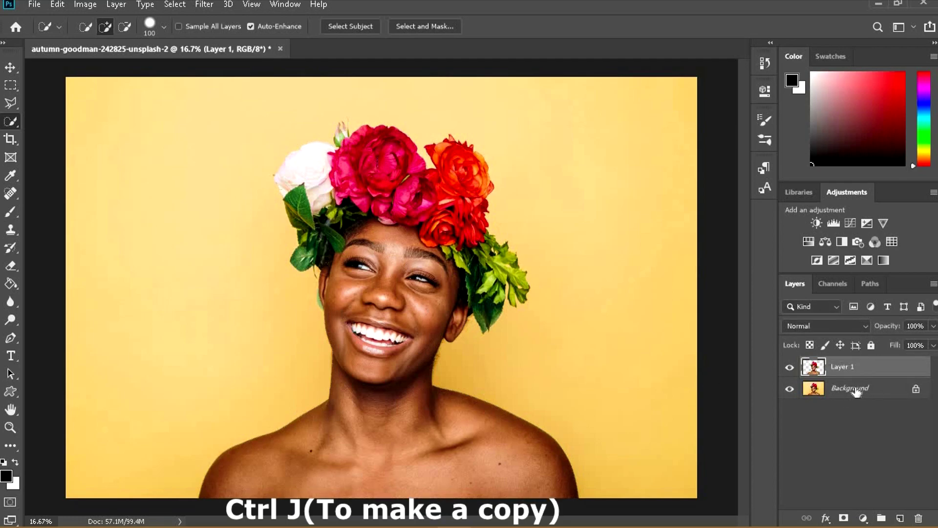
Add a #ffffff Solid Color fill layer above the Background, beneath the cut-out Layer 1
left_click(855, 388)
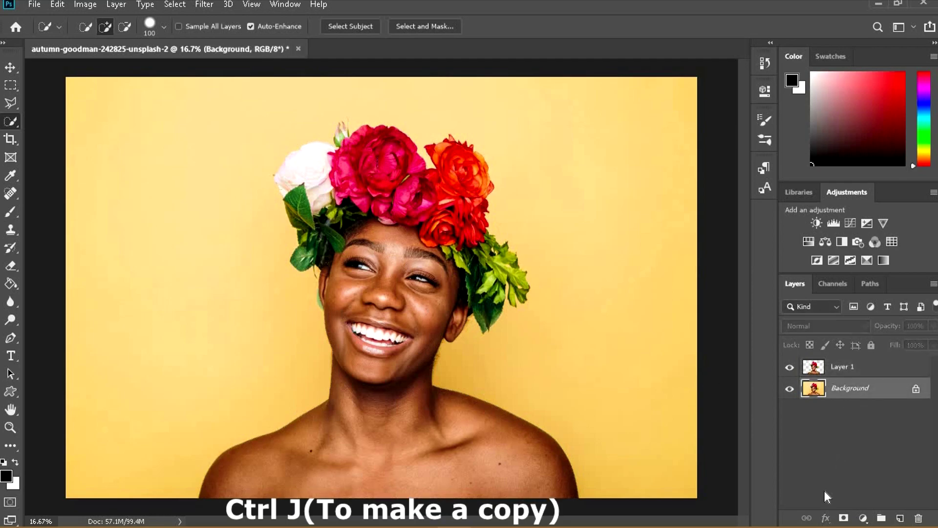
left_click(865, 519)
left_click(855, 276)
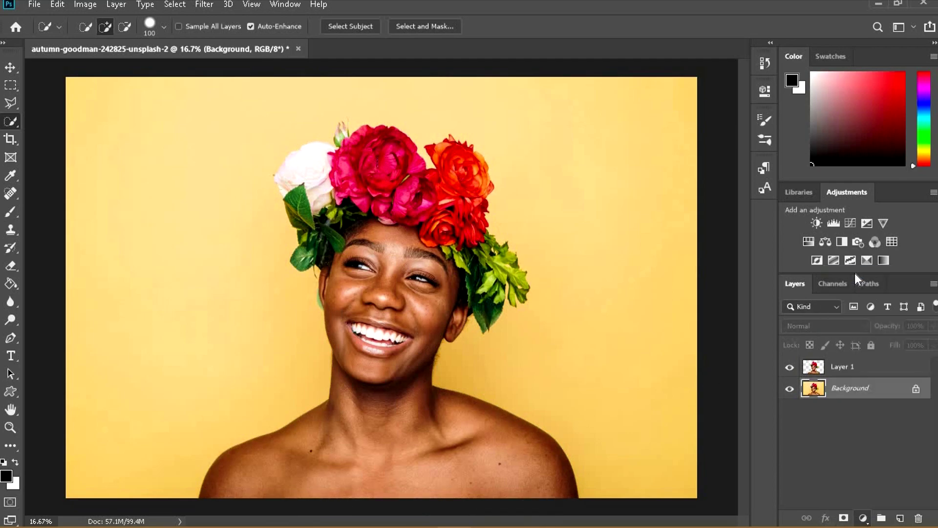
type("f5e1e1")
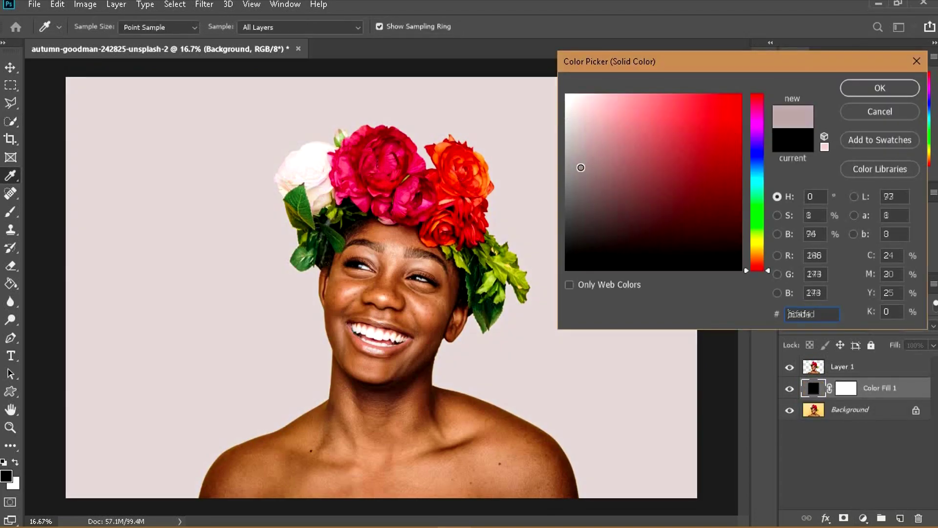
type("ffffff")
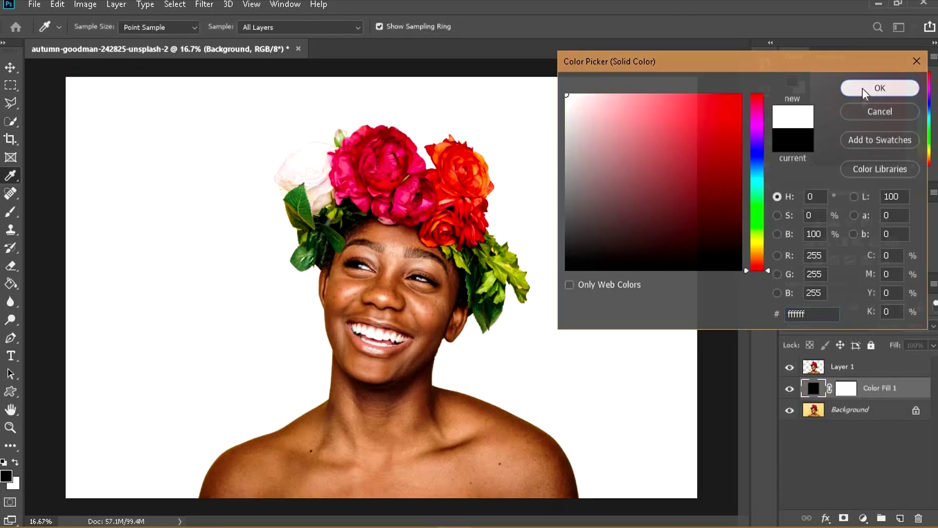
left_click(863, 88)
left_click(868, 373)
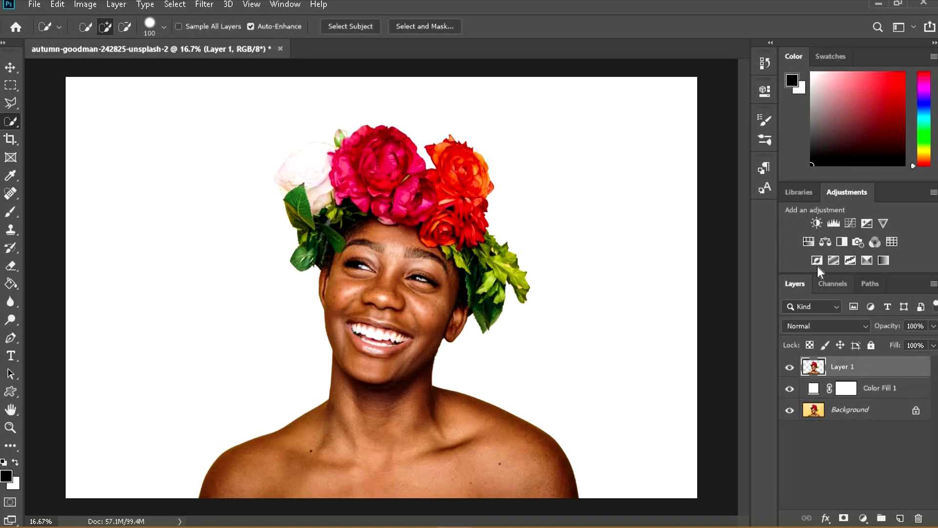
left_click(863, 518)
Add a Curves adjustment layer with an S-curve that darkens shadows and brightens upper tones
left_click(864, 340)
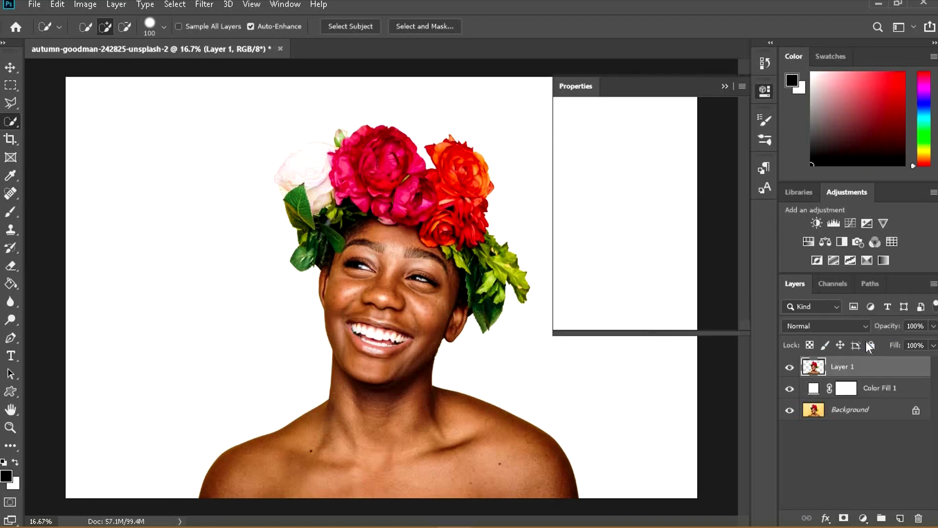
left_click_drag(617, 276, 622, 287)
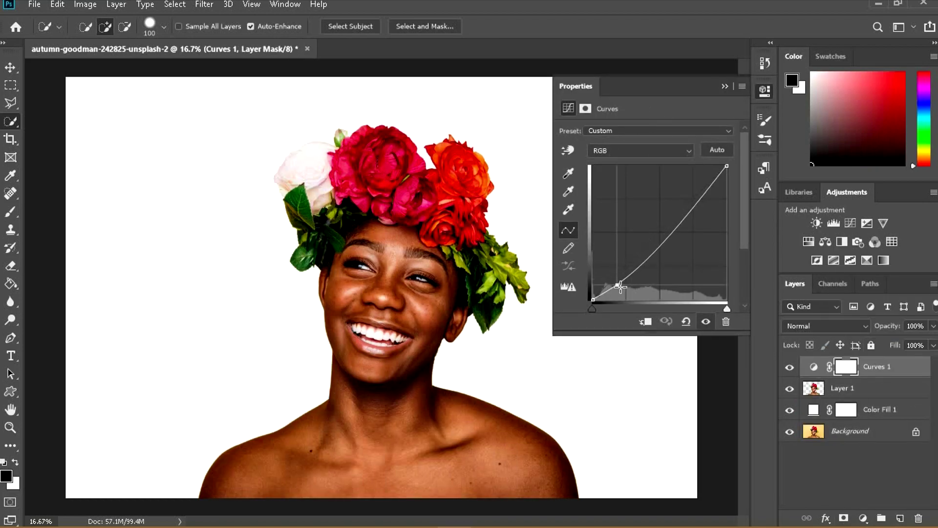
left_click(668, 230)
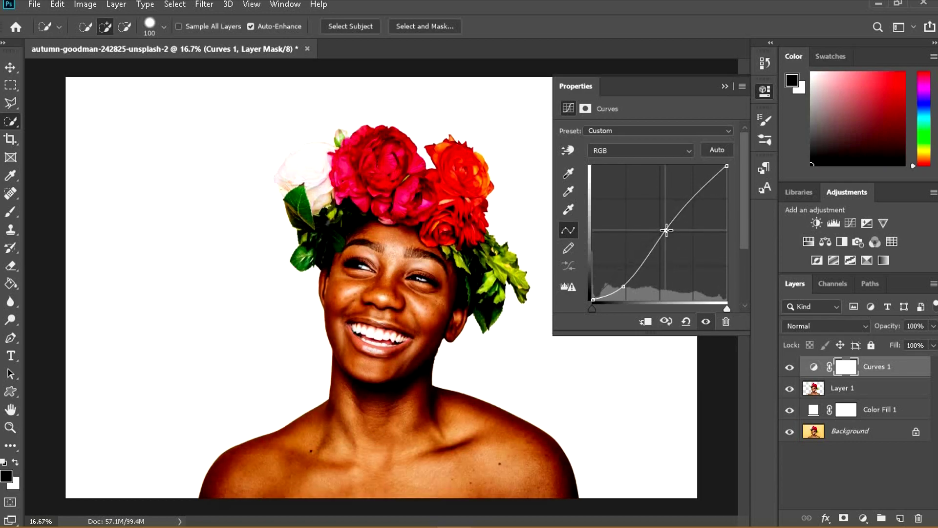
left_click_drag(652, 254, 647, 250)
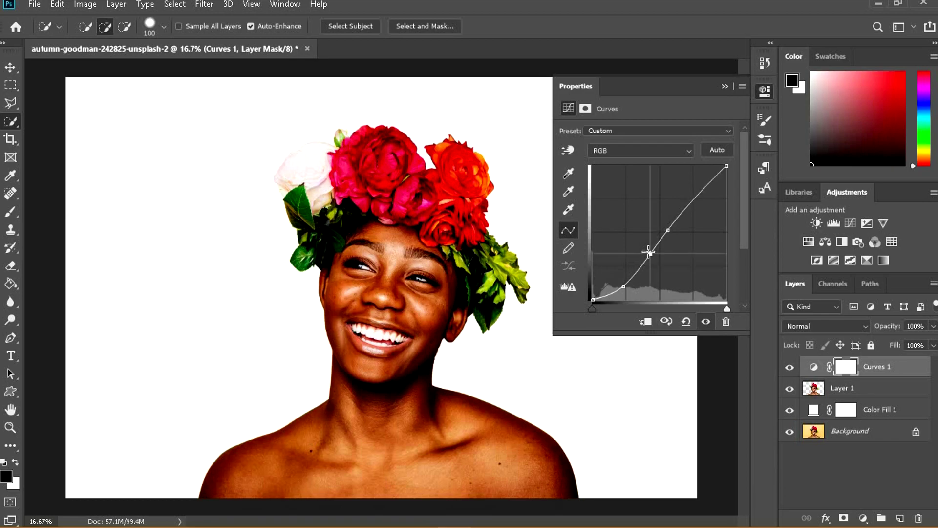
left_click(665, 229)
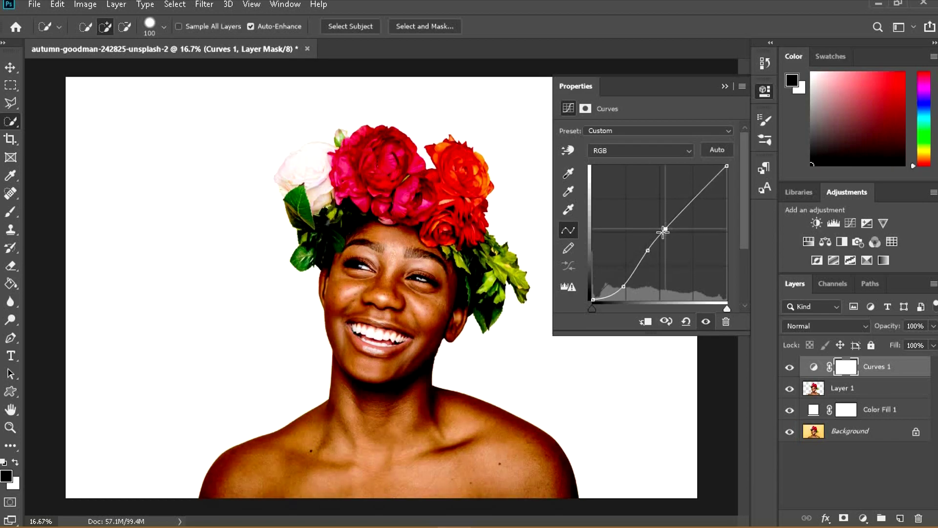
left_click_drag(623, 286, 620, 279)
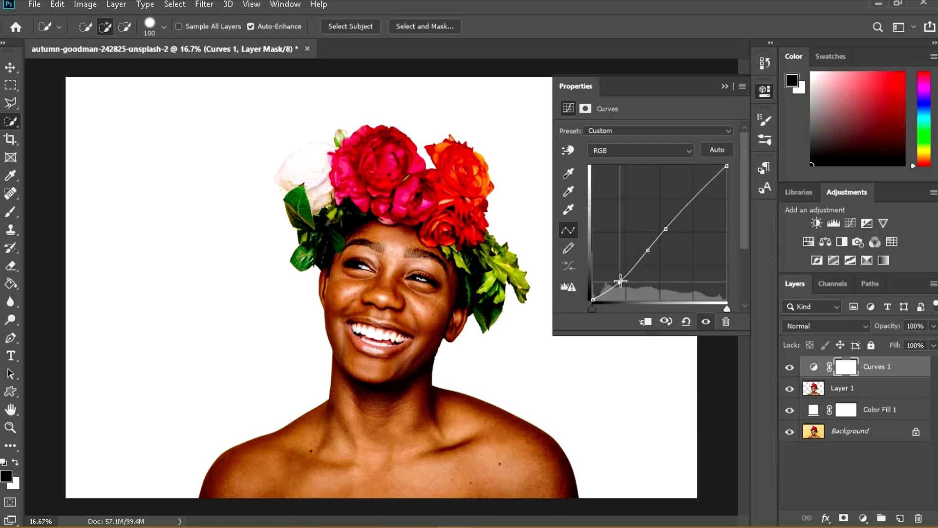
left_click(724, 86)
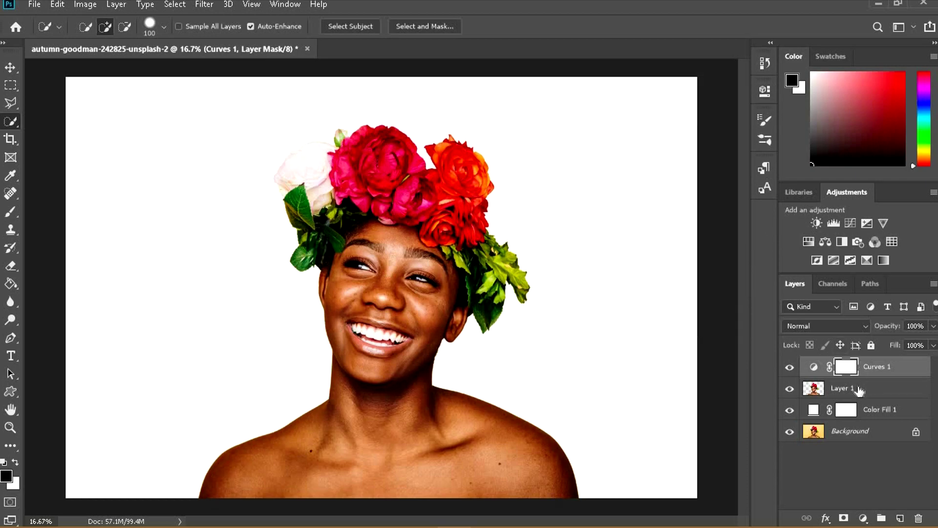
Merge Curves 1 into Layer 1 with Ctrl+E and duplicate the merged layer
left_click(856, 393)
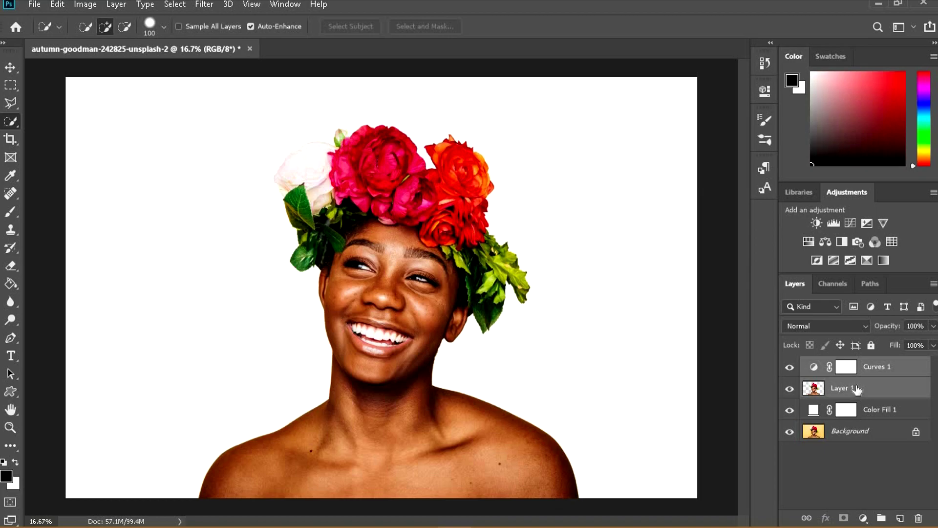
key("ctrl+e")
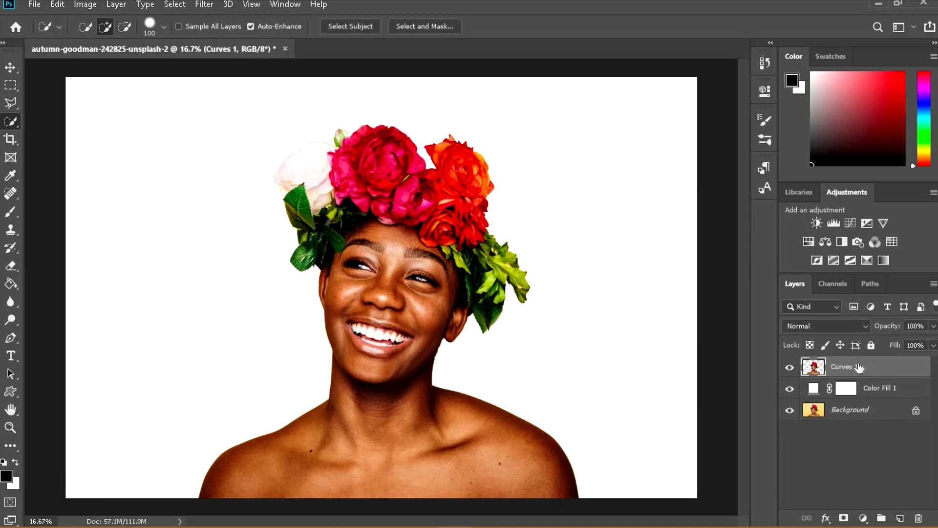
left_click_drag(859, 367, 899, 518)
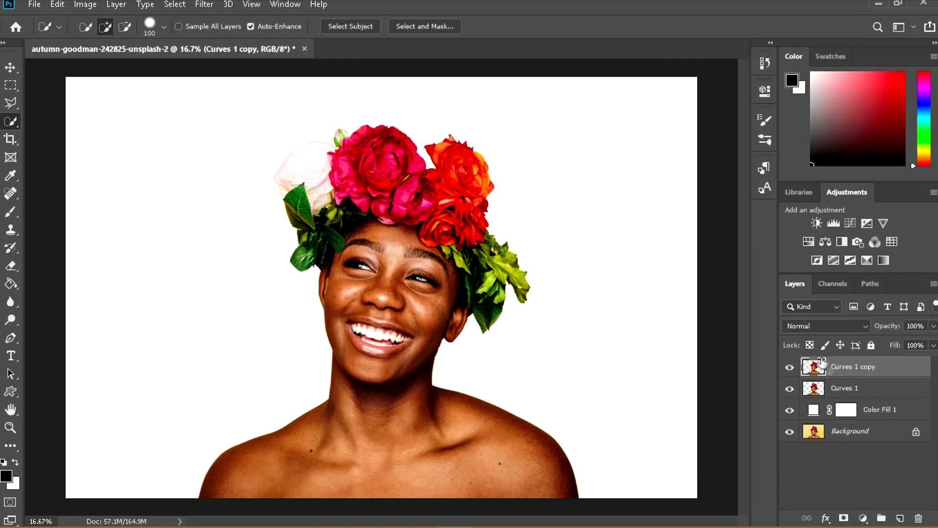
left_click(15, 99)
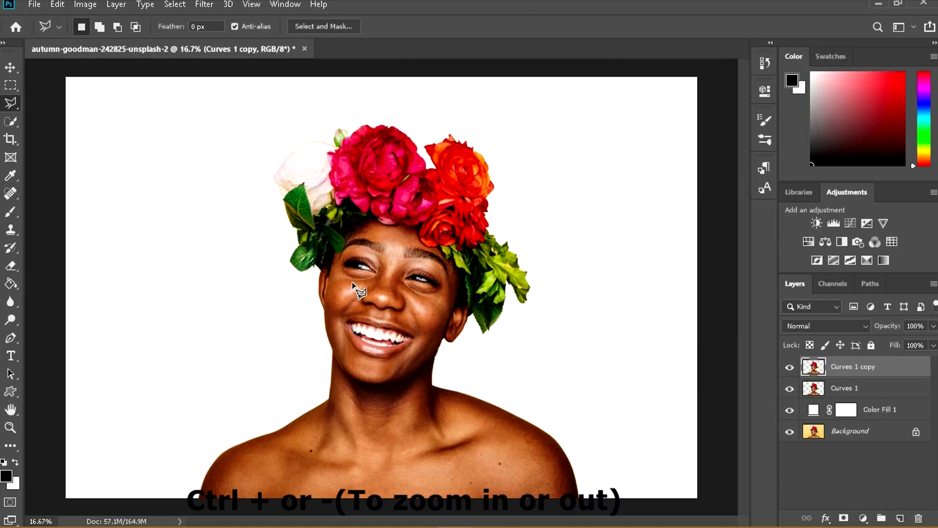
Zoom in and flatten a triangle at the left eye corner using Filter > Blur > Average
key("ctrl+plus")
key("ctrl+plus")
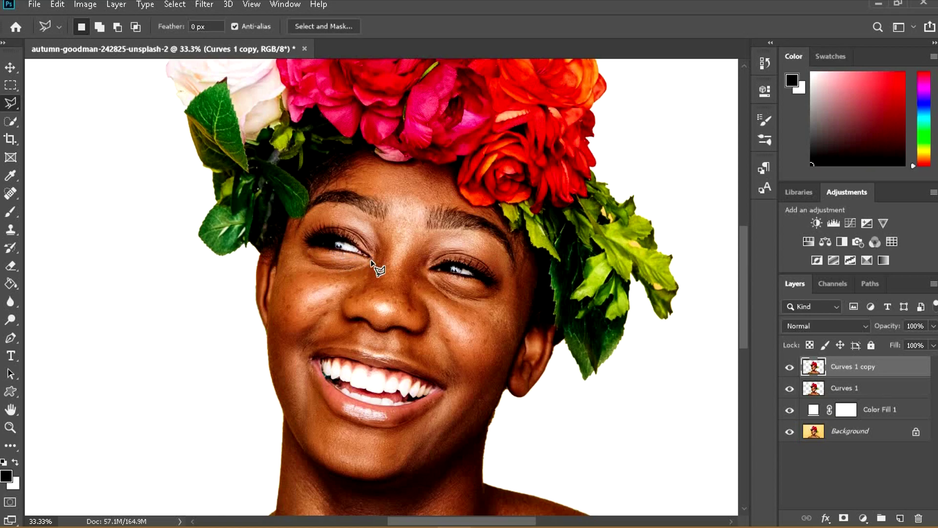
left_click(353, 254)
left_click(200, 4)
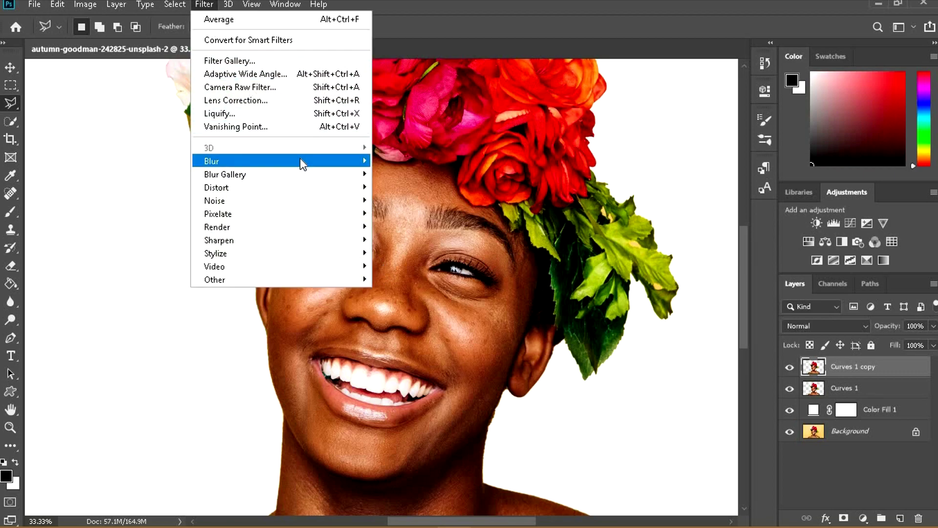
mouse_move(282, 160)
left_click(401, 157)
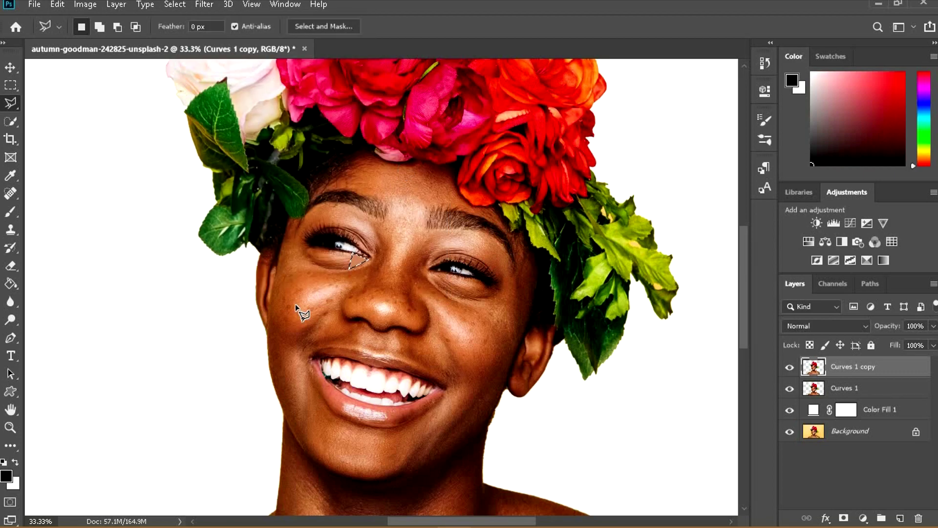
key("ctrl+d")
double_click(353, 253)
left_click(175, 5)
mouse_move(204, 4)
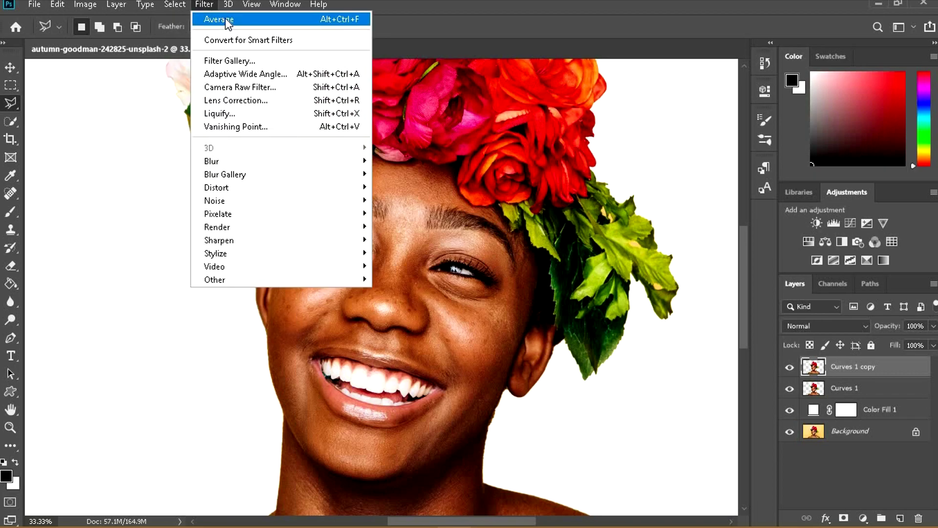
left_click(226, 20)
key("ctrl+d")
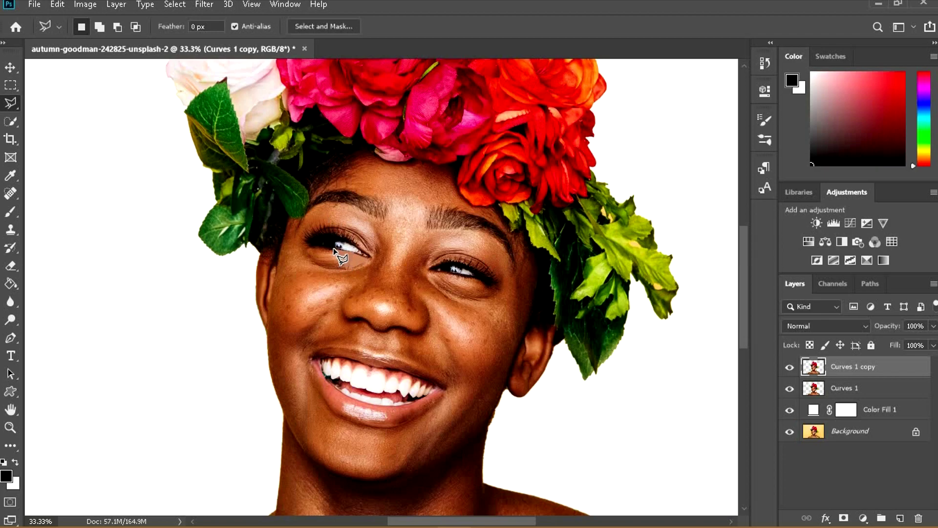
Flatten a triangle under the eye into its average colour with the last filter
left_click(326, 265)
left_click(334, 250)
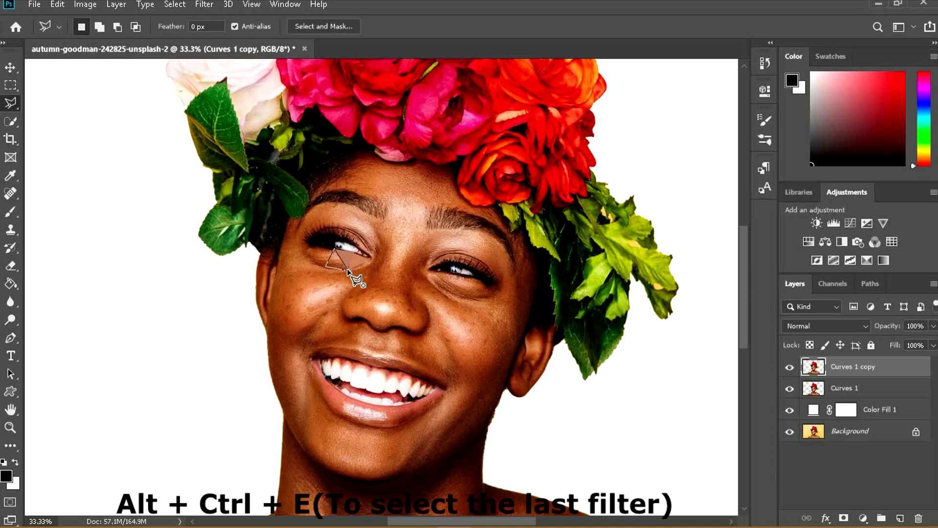
left_click(347, 270)
key("ctrl+alt+f")
key("ctrl+d")
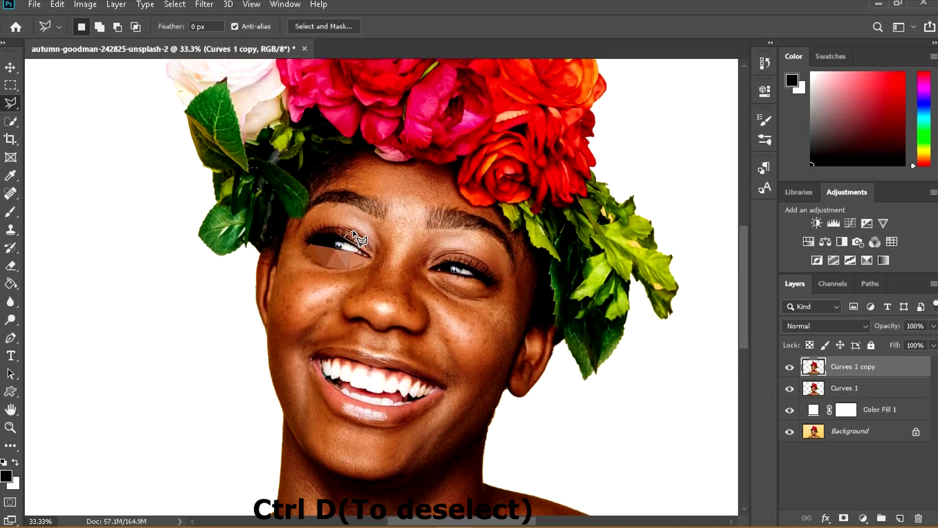
Turn two triangles on the nose into flat averaged facets
key("alt")
key("alt")
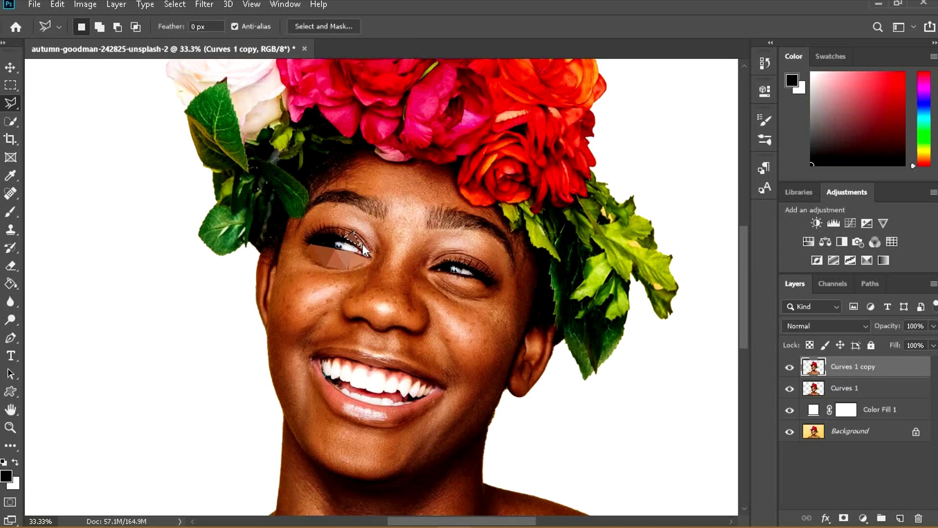
left_click(404, 326)
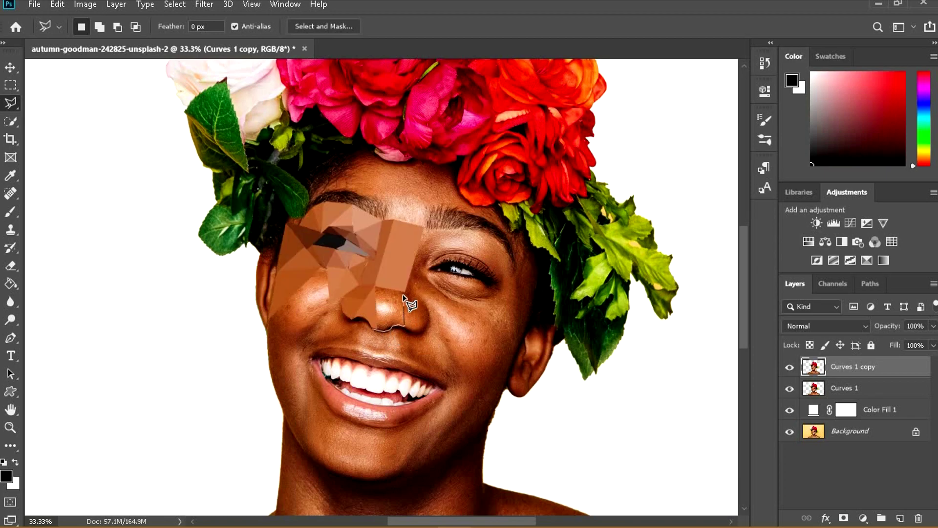
left_click(374, 285)
key("alt")
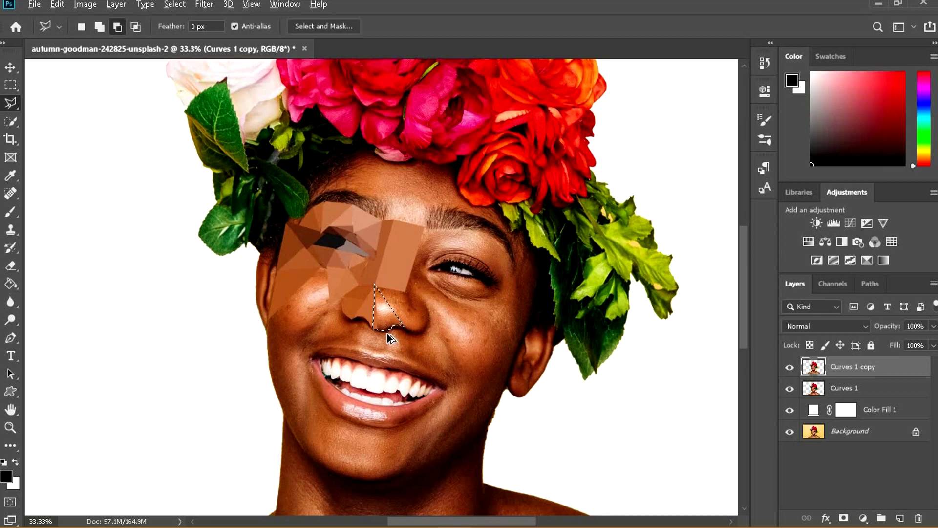
key("ctrl+alt+f")
key("ctrl+d")
left_click(405, 292)
left_click(374, 284)
left_click(393, 309)
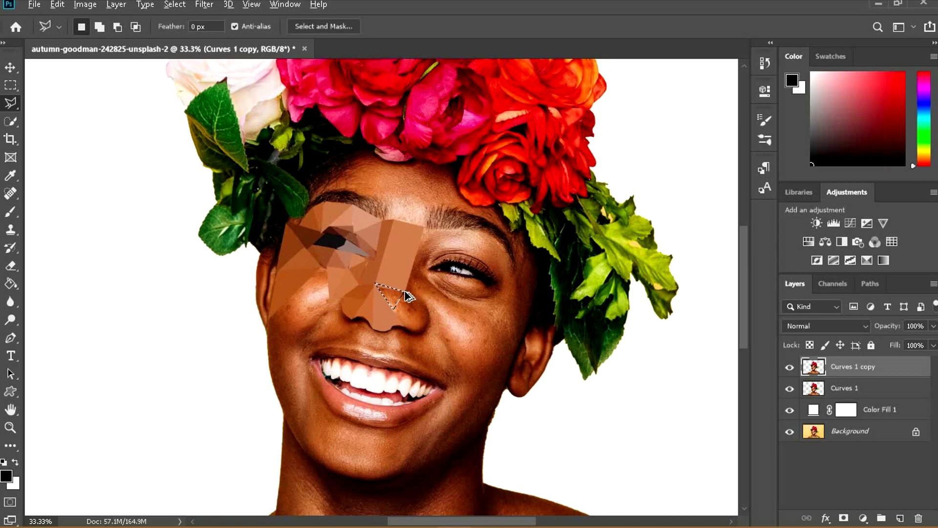
key("ctrl+alt+f")
key("ctrl+d")
Flatten the triangular facets beside the nose and on the cheek
left_click(429, 311)
left_click(393, 310)
left_click(404, 292)
key("ctrl+alt+e")
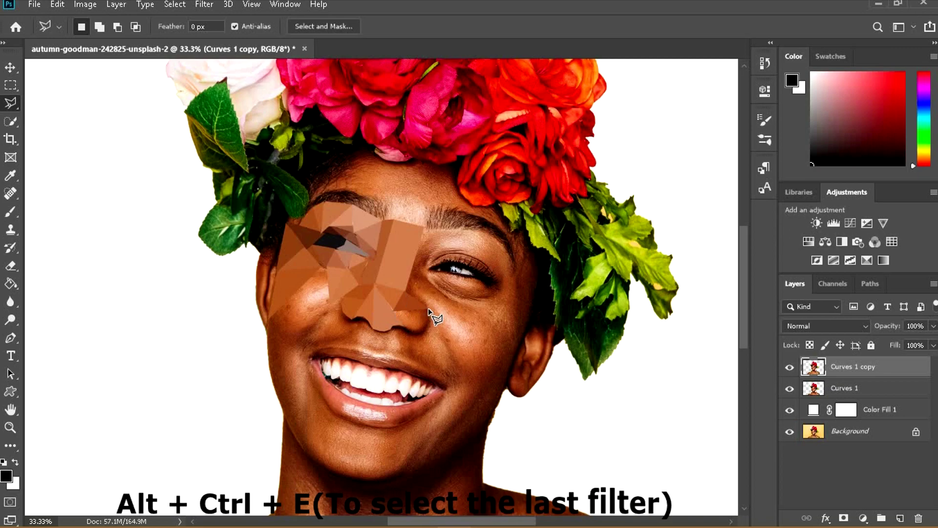
left_click(429, 310)
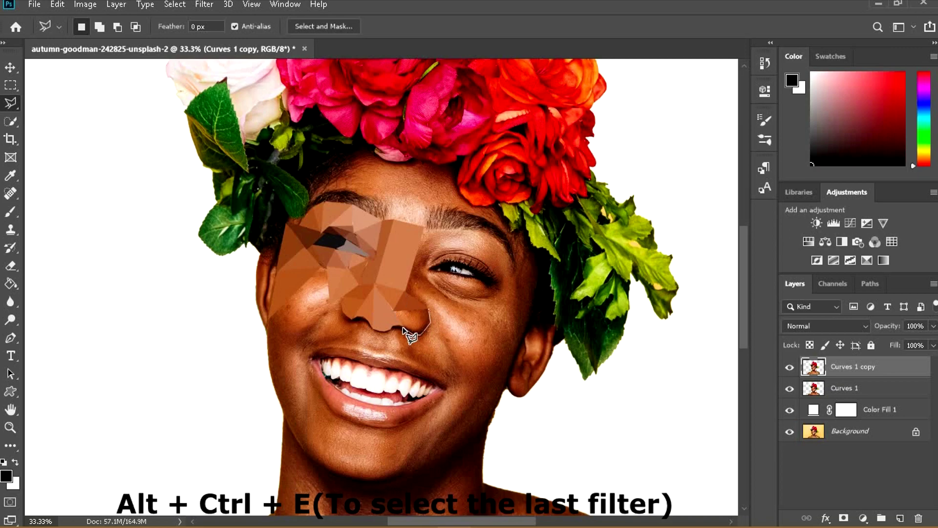
left_click(428, 309)
key("ctrl+alt+f")
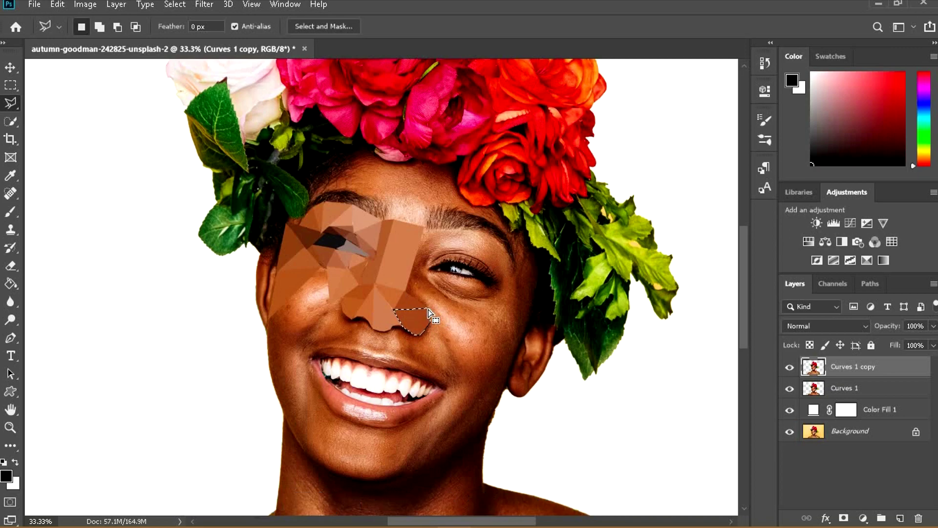
Scroll down and flatten two triangles on the chin into averaged facets
scroll(428, 309, "down", 1)
left_click(374, 396)
left_click(334, 383)
double_click(324, 439)
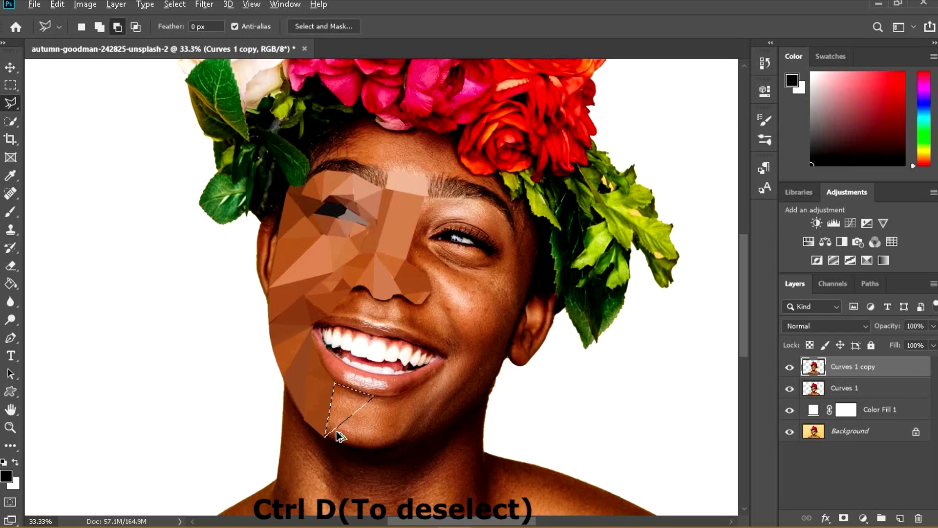
key("ctrl+alt+f")
key("ctrl+d")
left_click(376, 398)
left_click(385, 449)
left_click(350, 446)
left_click(376, 399)
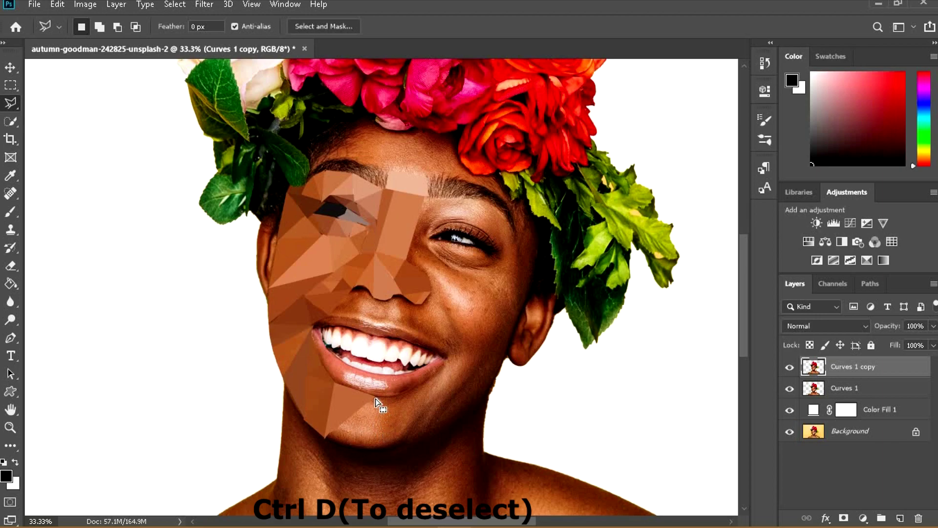
key("ctrl+alt+f")
key("ctrl+d")
Flatten two triangles along the jaw into averaged facets
left_click(479, 402)
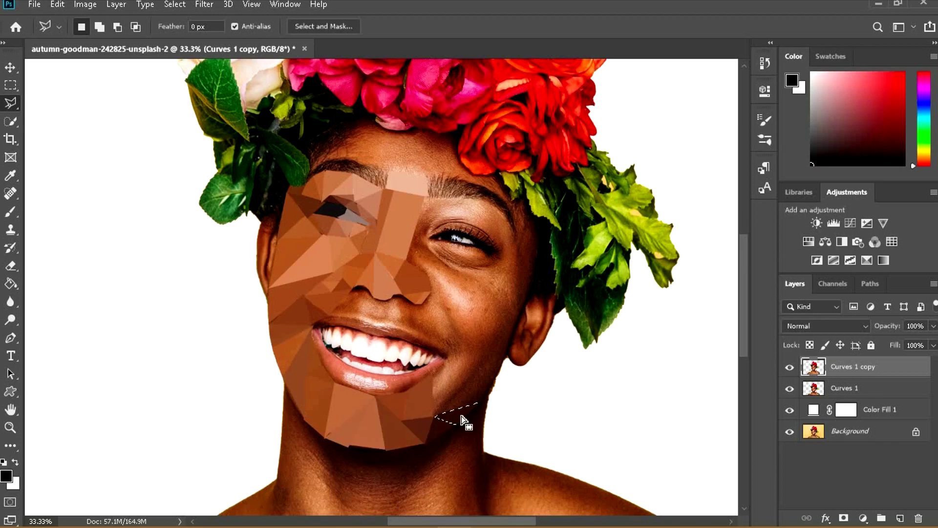
left_click(432, 389)
left_click(433, 415)
left_click(457, 405)
key("ctrl+alt+f")
key("ctrl+d")
left_click(450, 393)
left_click(431, 368)
left_click(433, 390)
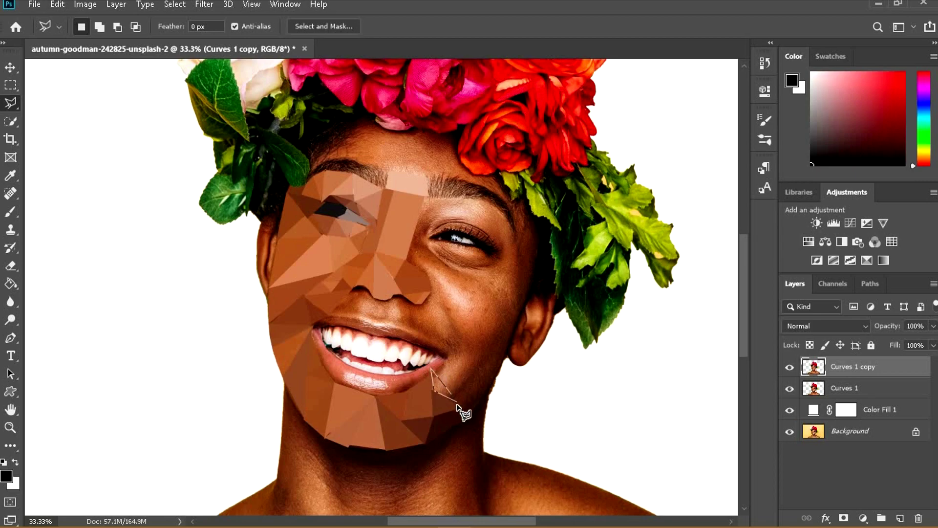
left_click(451, 393)
key("ctrl+alt+f")
key("ctrl+d")
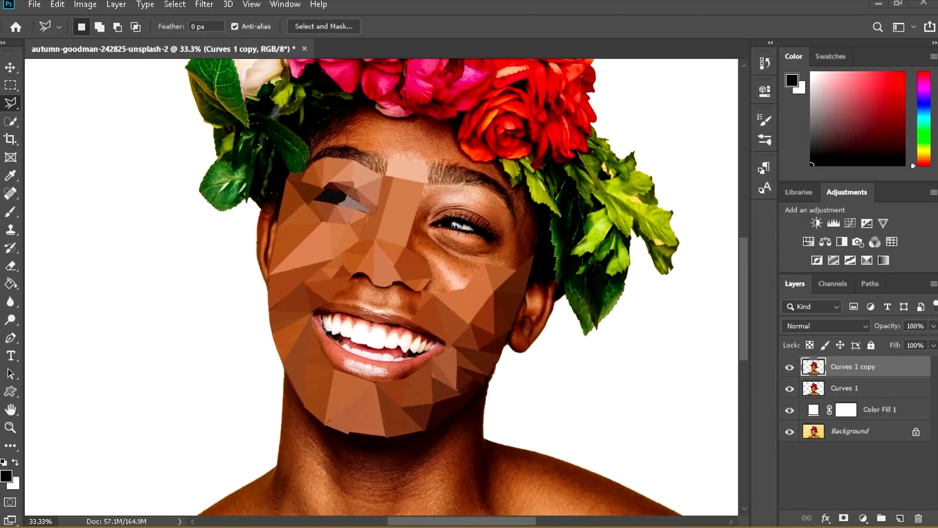
Facet two small triangles beside the nostril, undoing the dark fill
left_click(422, 291)
left_click(413, 319)
left_click(392, 310)
left_click(421, 291)
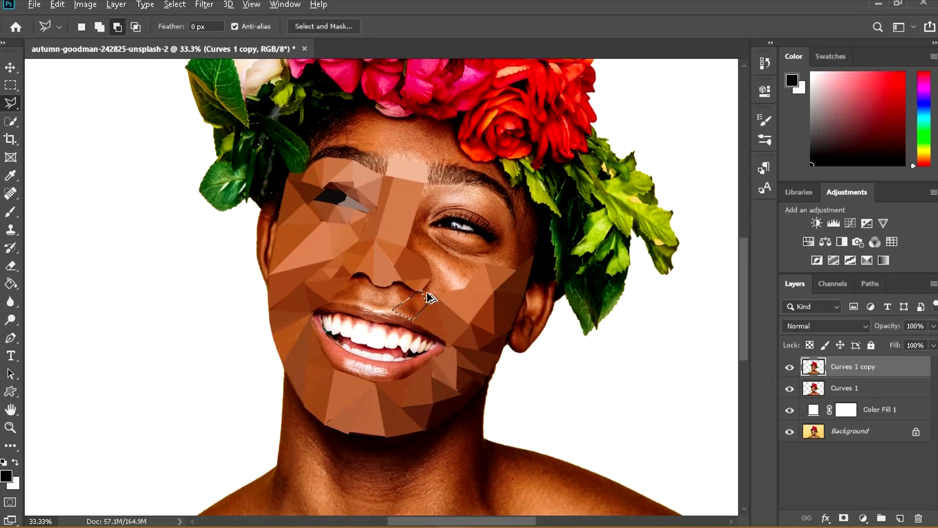
key("ctrl+alt+f")
key("ctrl+d")
left_click(416, 291)
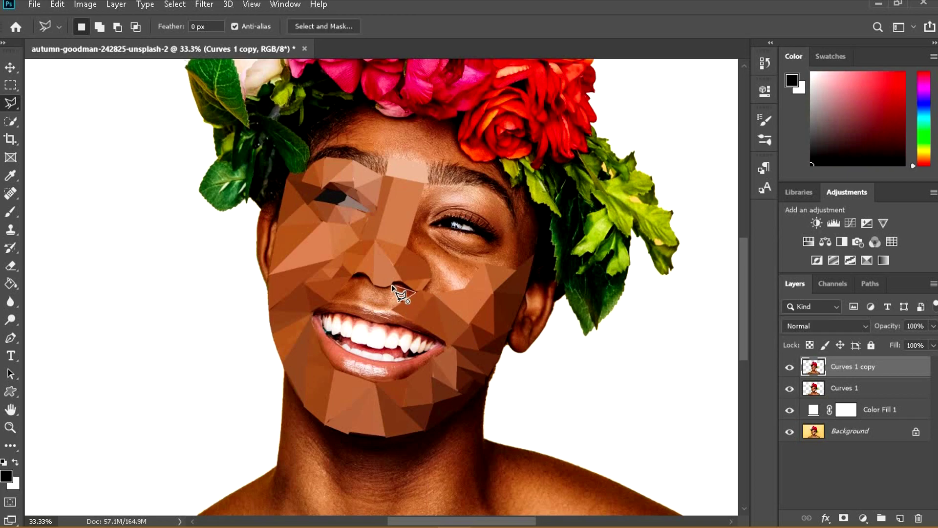
left_click(398, 293)
key("ctrl+alt+f")
key("ctrl+d")
key("ctrl+z")
key("ctrl+z")
Flatten a triangle near the upper lip beside the nostril into one colour
left_click(372, 282)
left_click(359, 293)
left_click(329, 300)
left_click(348, 280)
key("ctrl+d")
left_click(340, 304)
key("ctrl+f")
key("ctrl+d")
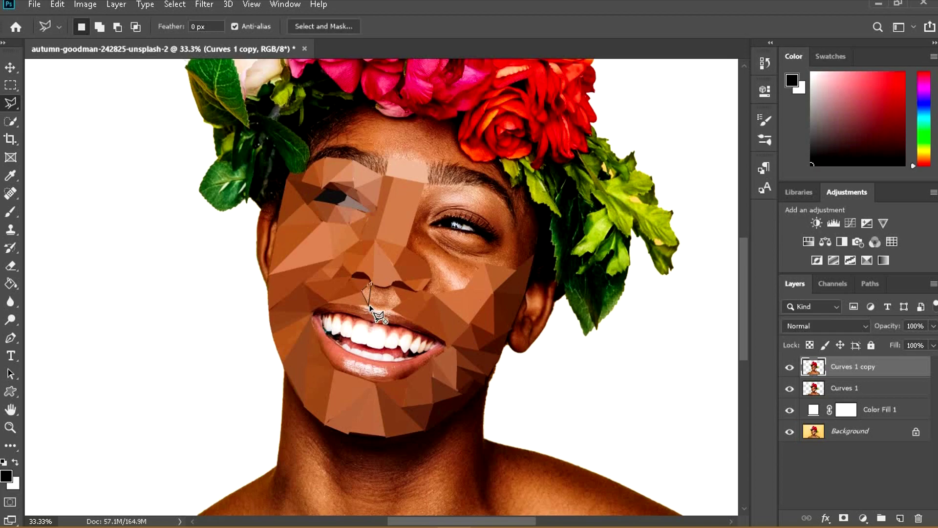
Flatten two triangular facets just below the nose
left_click(393, 311)
left_click(372, 281)
key("ctrl+f")
key("ctrl+d")
left_click(394, 310)
key("ctrl+alt+f")
key("ctrl+d")
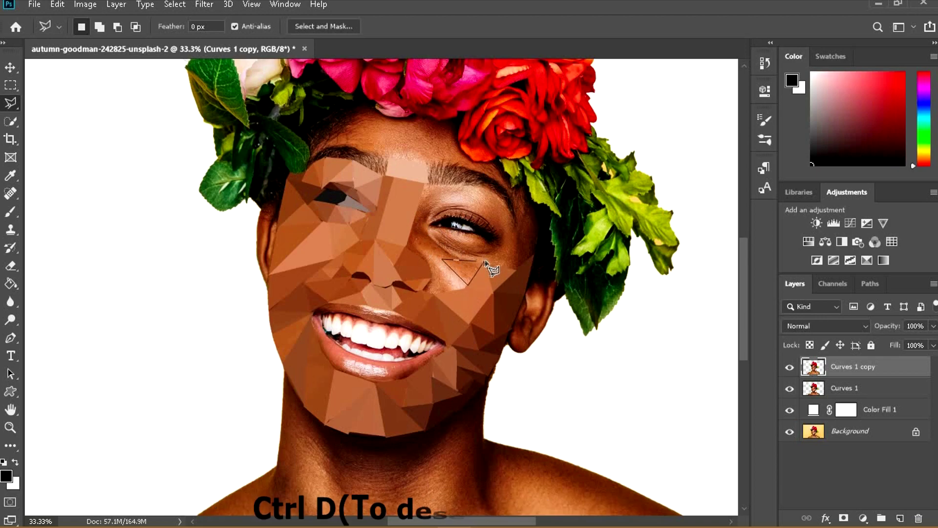
Flatten the cheek and under-eye triangles, then outline a triangle beside the other eye
key("ctrl+f")
key("ctrl+d")
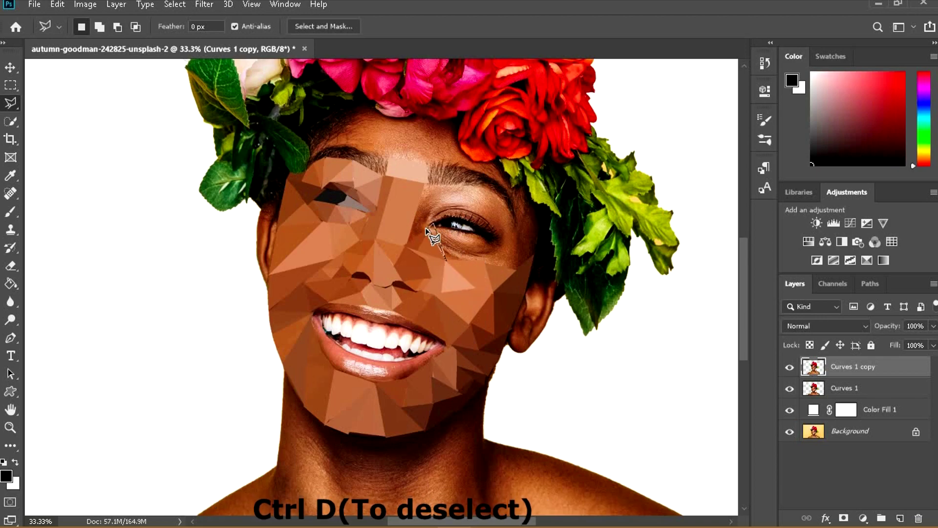
left_click(435, 226)
left_click(449, 258)
left_click(460, 230)
left_click(477, 259)
left_click(459, 230)
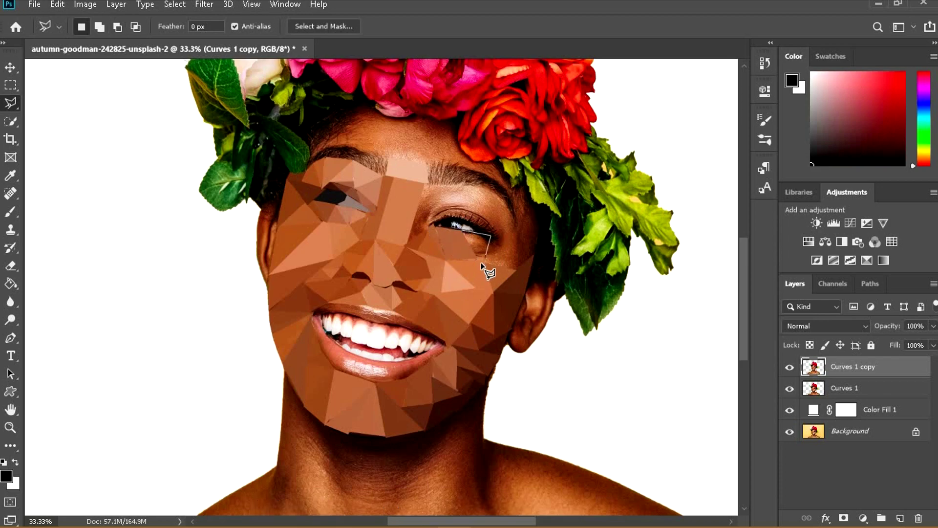
key("ctrl+f")
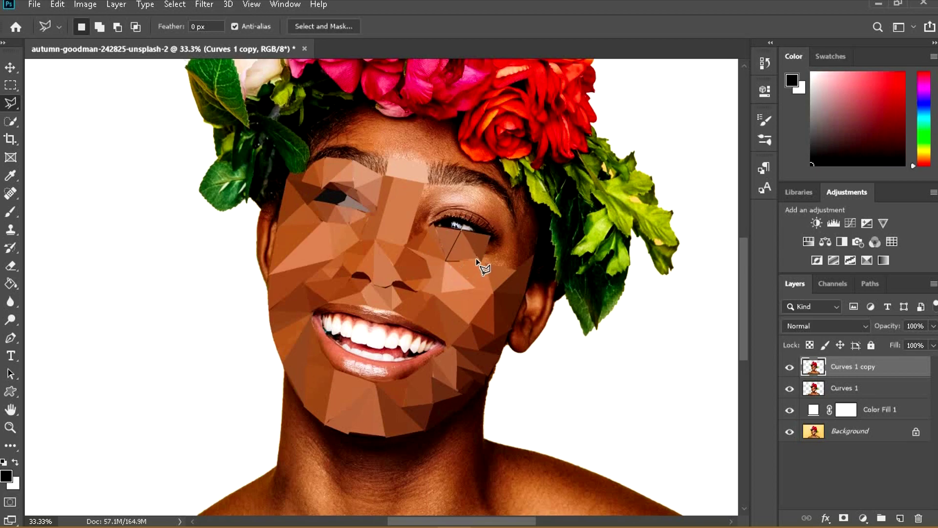
left_click(459, 231)
left_click(11, 229)
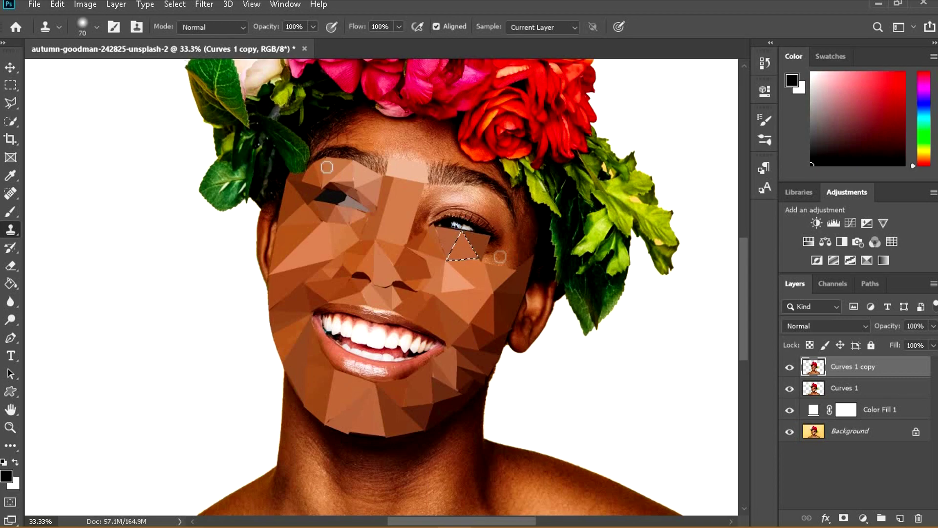
With the Polygonal Lasso, outline triangles below and beside the outer eye corner
key("ctrl+d")
key("l")
left_click(500, 269)
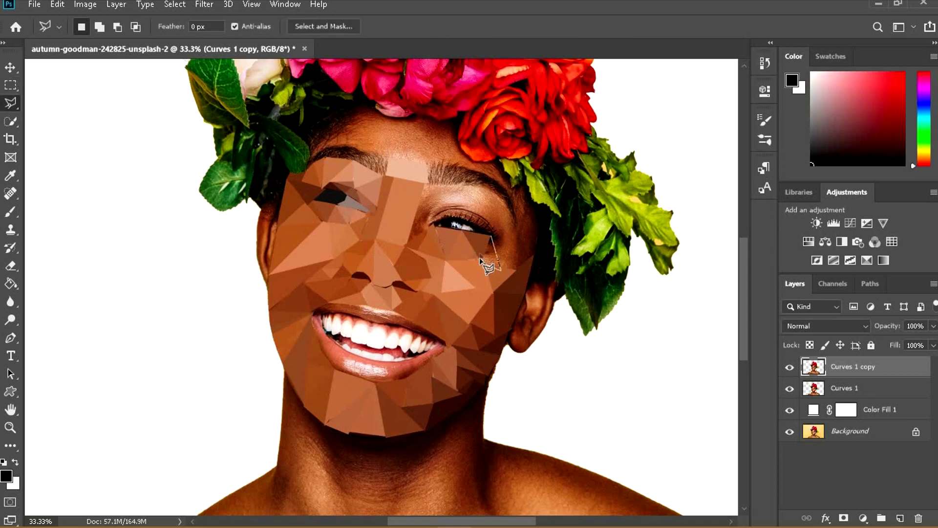
left_click(493, 239)
left_click(526, 260)
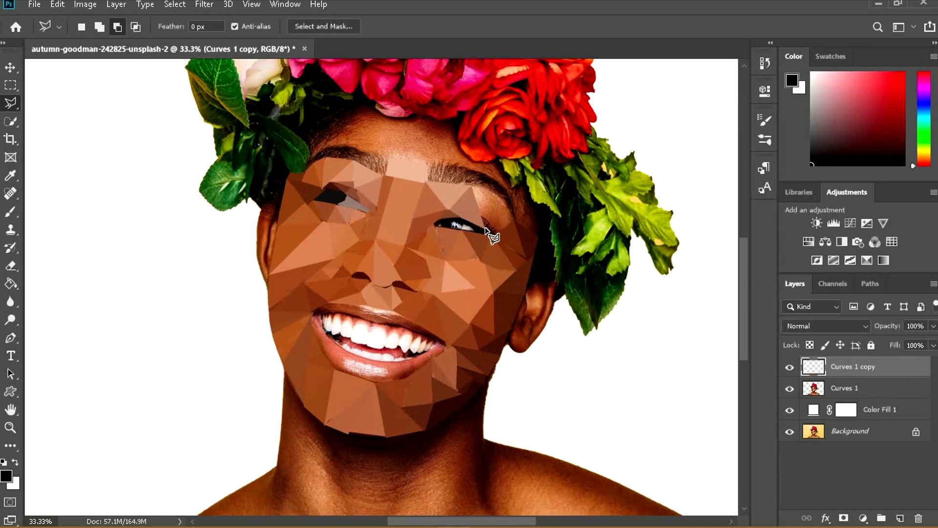
left_click(485, 228)
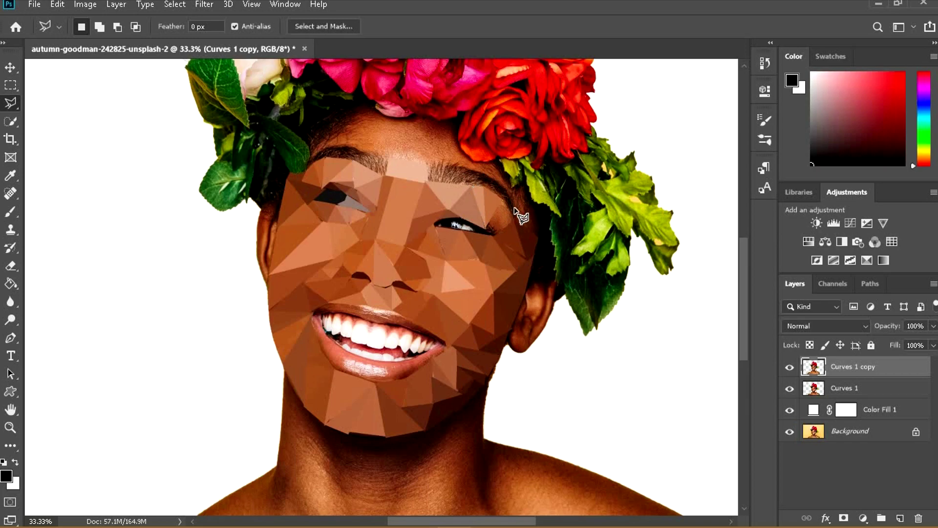
left_click(496, 231)
Flatten a series of brow, eyebrow and forehead triangles into single colours
key("ctrl+f")
left_click(348, 158)
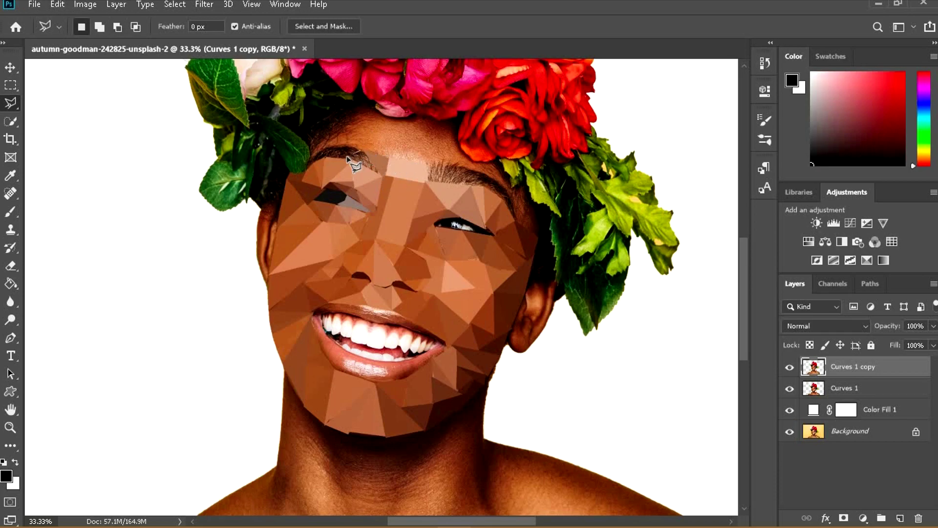
key("ctrl+f")
left_click(357, 147)
key("ctrl+f")
left_click(334, 146)
left_click(426, 162)
double_click(504, 191)
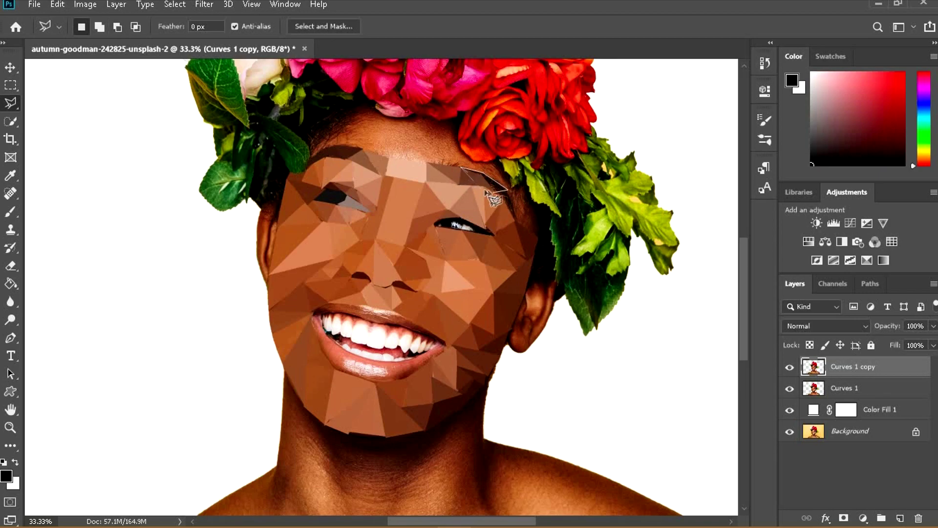
key("ctrl+d")
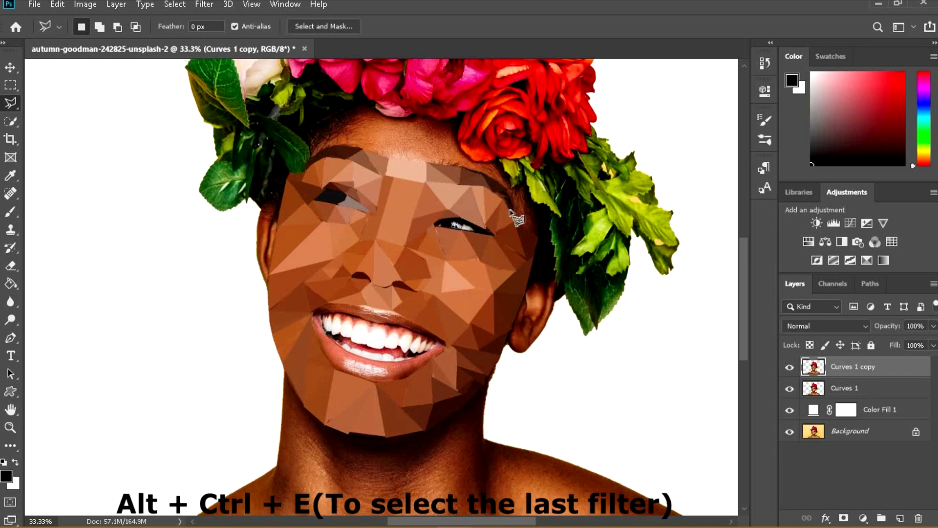
left_click(507, 191)
key("ctrl+d")
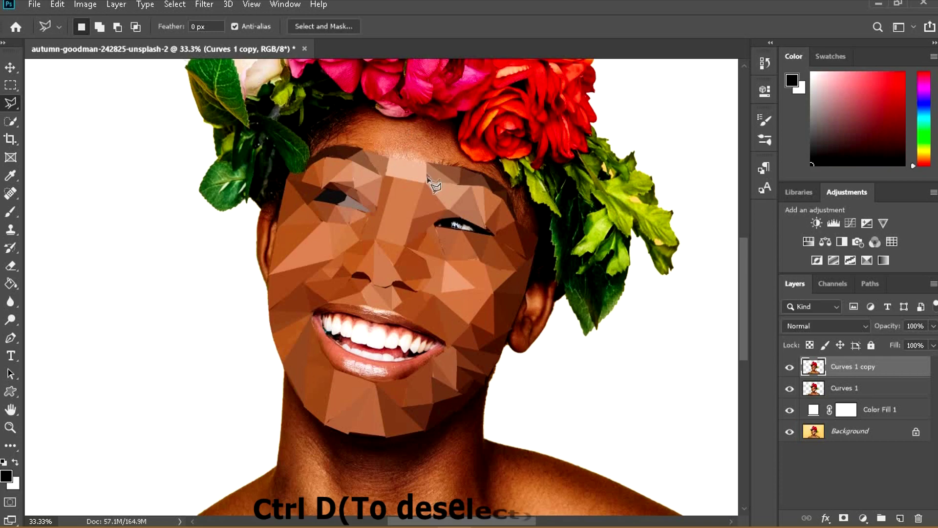
key("ctrl+d")
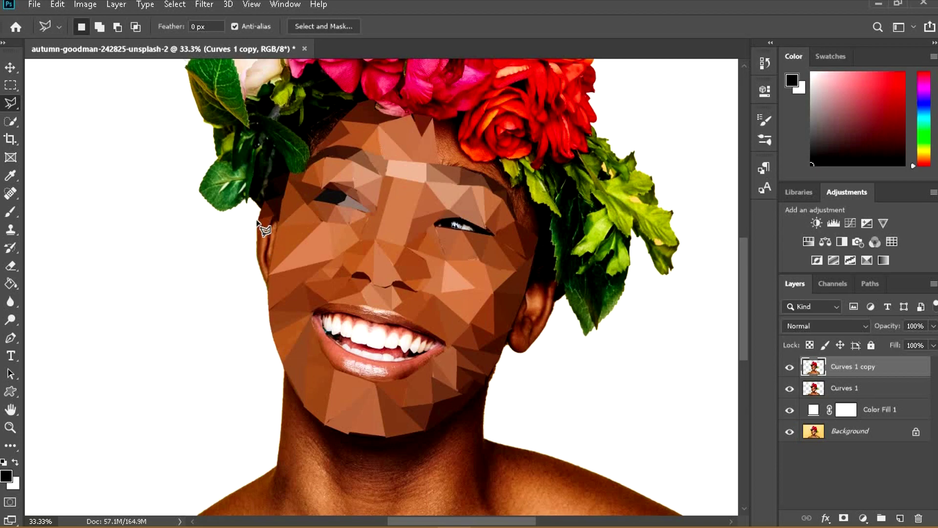
Delete the stray skin along the left cheek edge and deselect
left_click(257, 222)
left_click(269, 237)
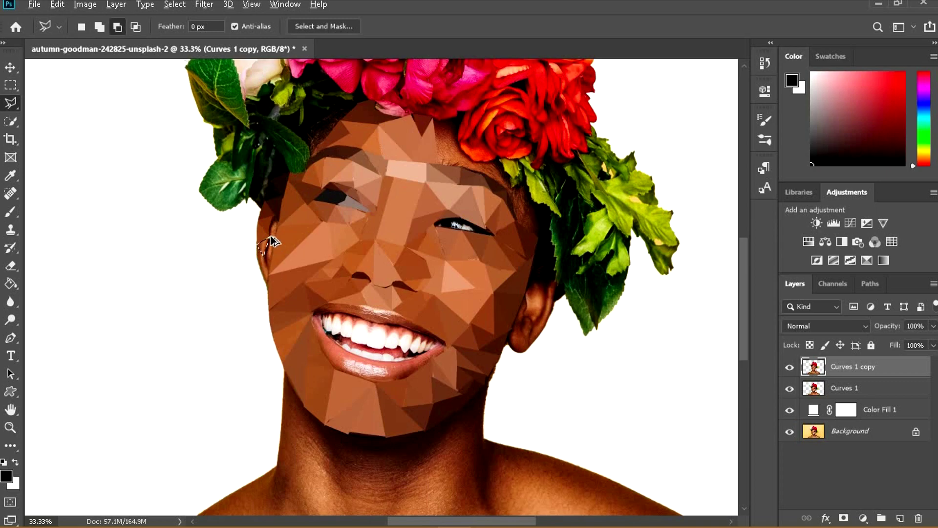
left_click(266, 290)
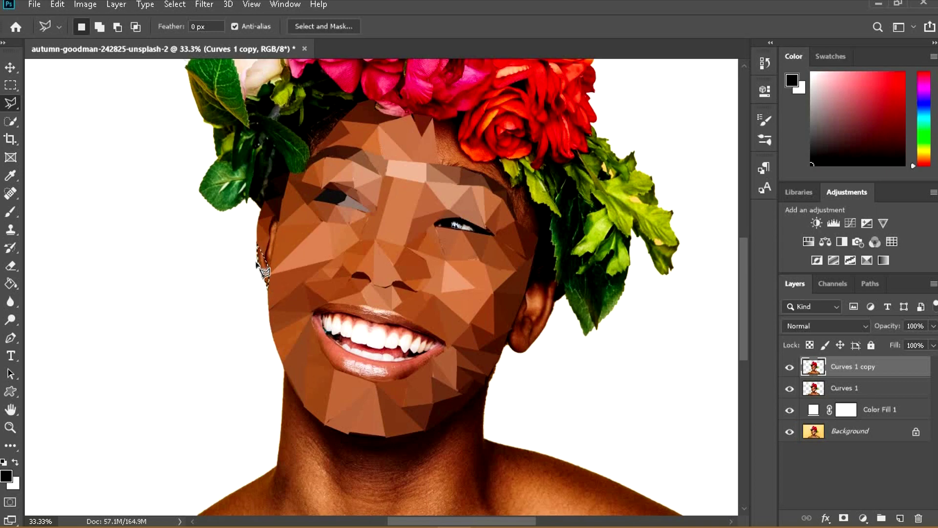
key("Escape")
left_click(273, 214)
key("Delete")
key("ctrl+d")
Flatten the right eye area, then discard an unfinished eye outline
scroll(351, 186, "up", 2)
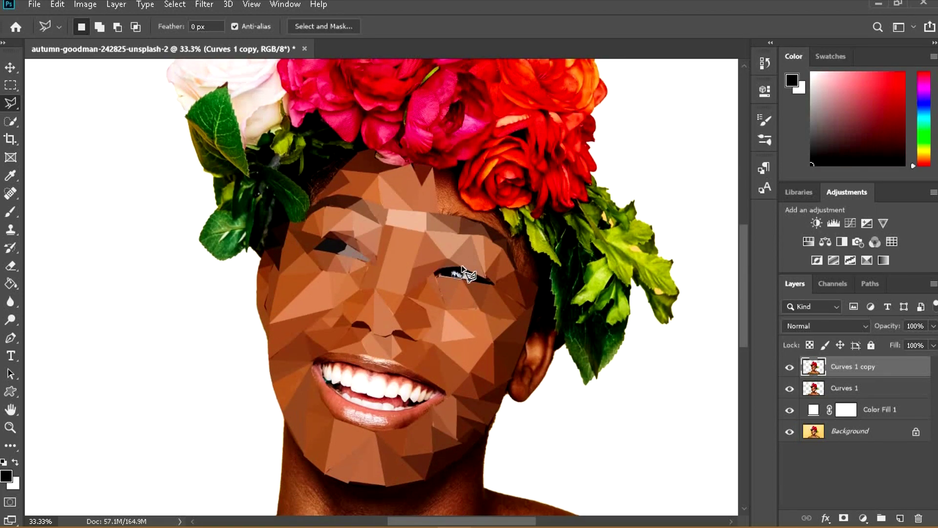
left_click(435, 281)
key("Delete")
key("ctrl+d")
left_click(495, 284)
left_click(465, 268)
key("Escape")
Outline the lower lip and flatten it into one colour
left_click(365, 361)
left_click(445, 395)
key("Escape")
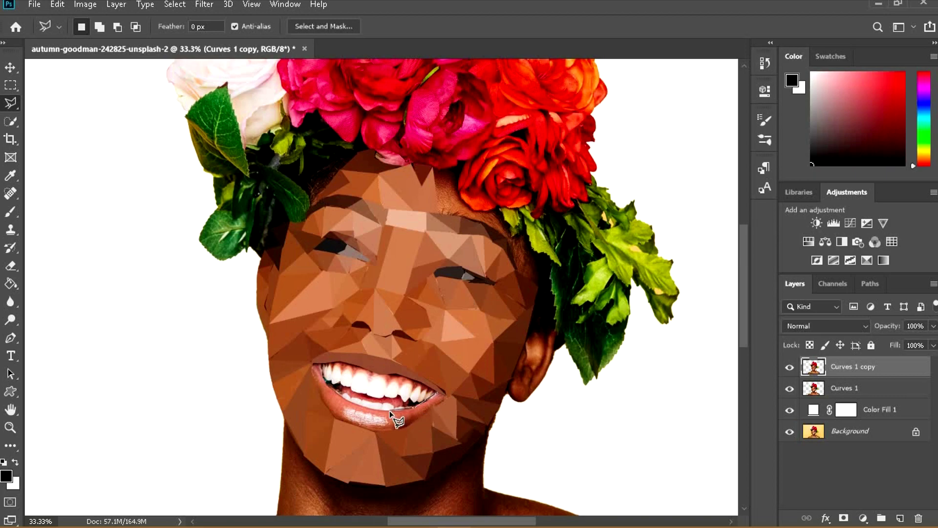
left_click(313, 363)
left_click(329, 409)
left_click(379, 430)
left_click(420, 420)
double_click(445, 395)
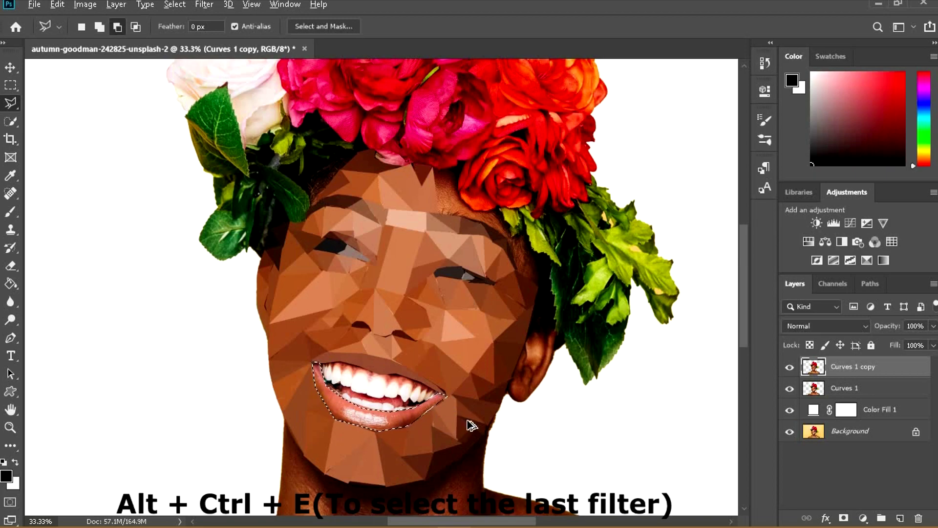
key("ctrl+alt+e")
Close a Polygonal Lasso selection around the upper teeth
left_click(387, 388)
left_click(405, 384)
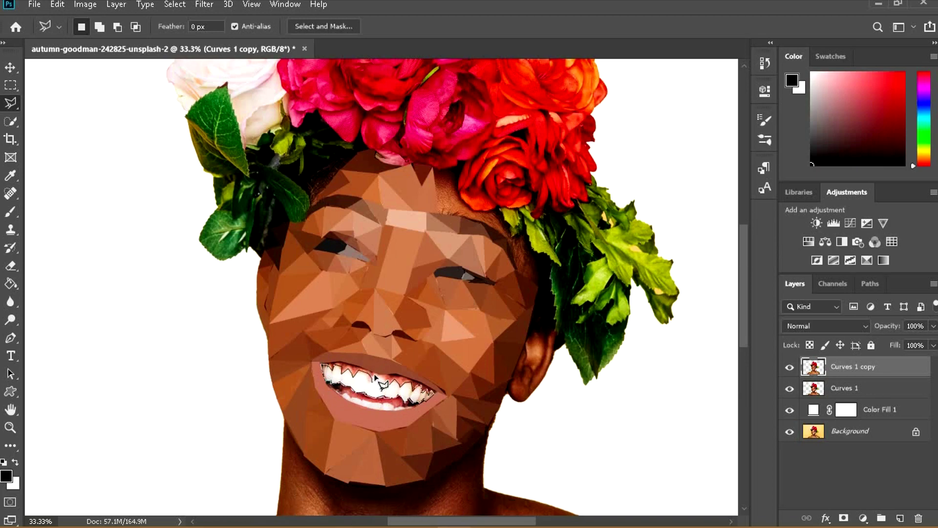
double_click(419, 408)
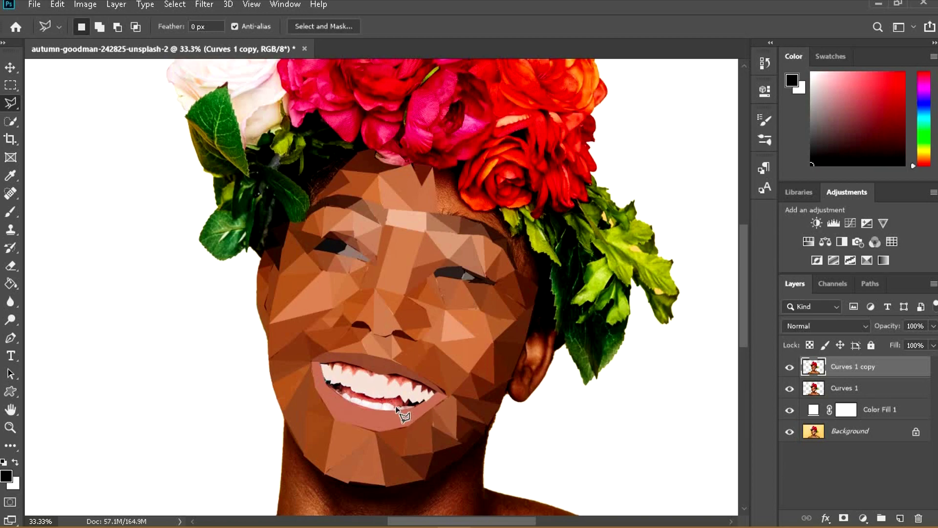
key("ctrl+minus")
scroll(251, 386, "down", 3)
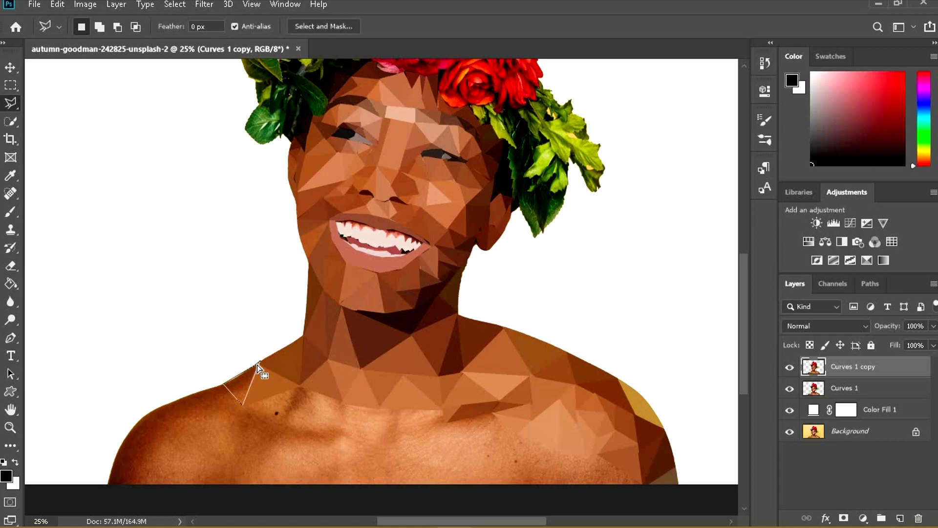
Flatten the first left-shoulder triangle into one colour
left_click(223, 385)
left_click(212, 412)
left_click(241, 406)
left_click(223, 384)
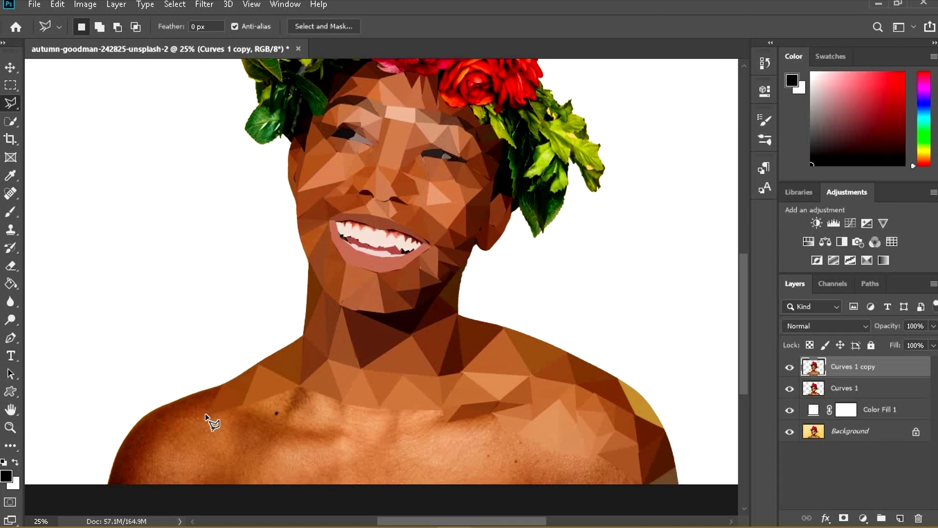
key("ctrl+f")
key("ctrl+d")
Facet two more triangles on the left shoulder
left_click(125, 432)
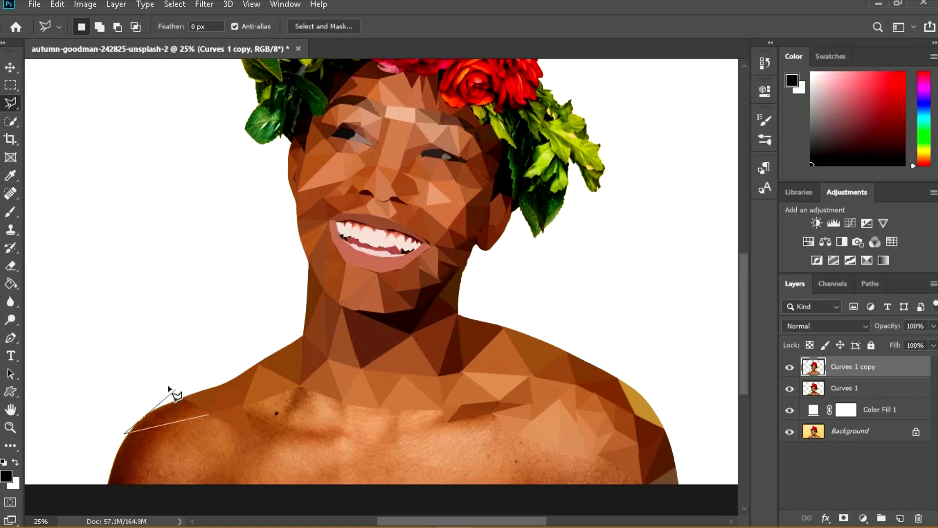
left_click(210, 414)
key("ctrl+f")
key("ctrl+d")
left_click(167, 459)
left_click(186, 417)
left_click(129, 429)
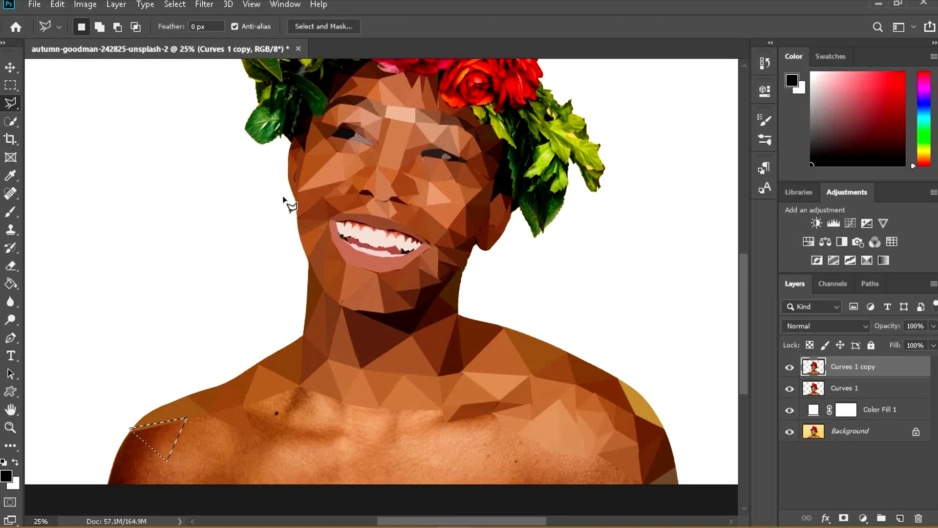
key("ctrl+f")
key("ctrl+d")
Facet two triangles along the outer and lower-left shoulder edge
left_click(166, 460)
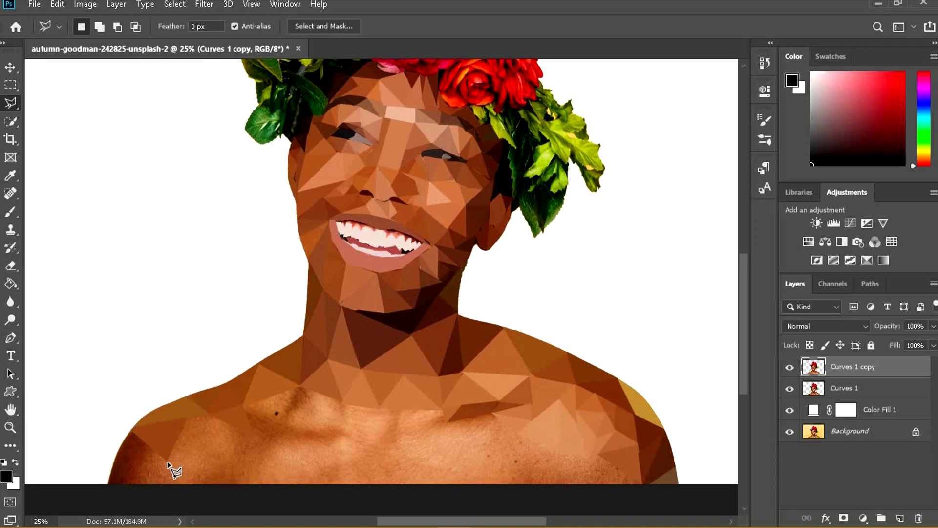
left_click(103, 488)
left_click(126, 419)
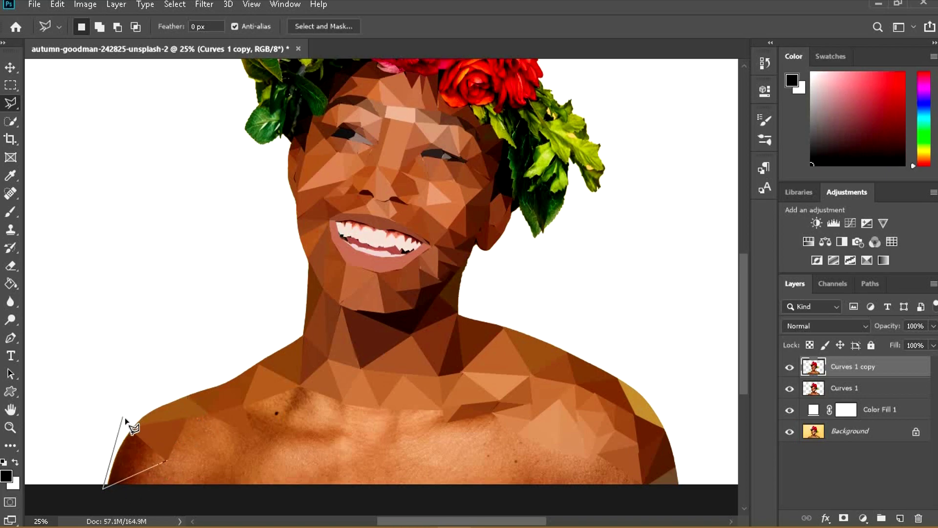
left_click(166, 462)
key("ctrl+f")
key("ctrl+d")
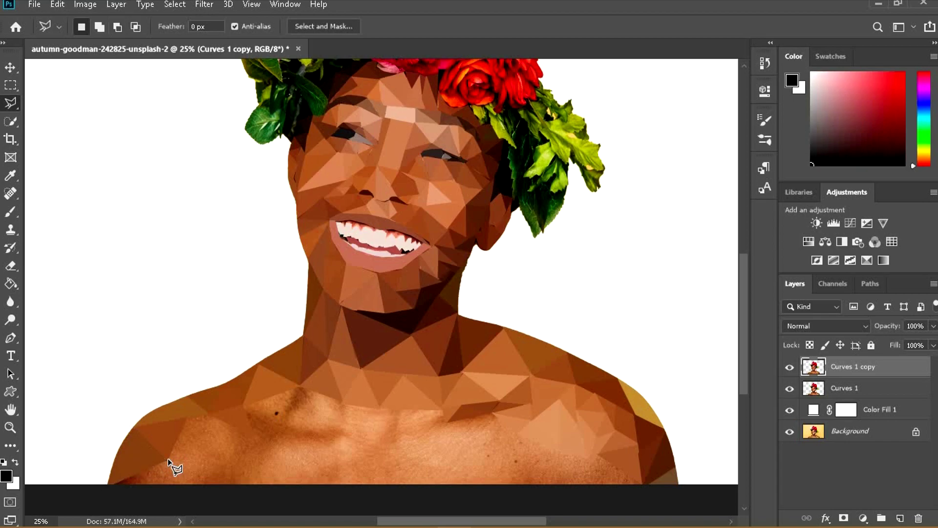
left_click(184, 487)
left_click(105, 491)
left_click(169, 462)
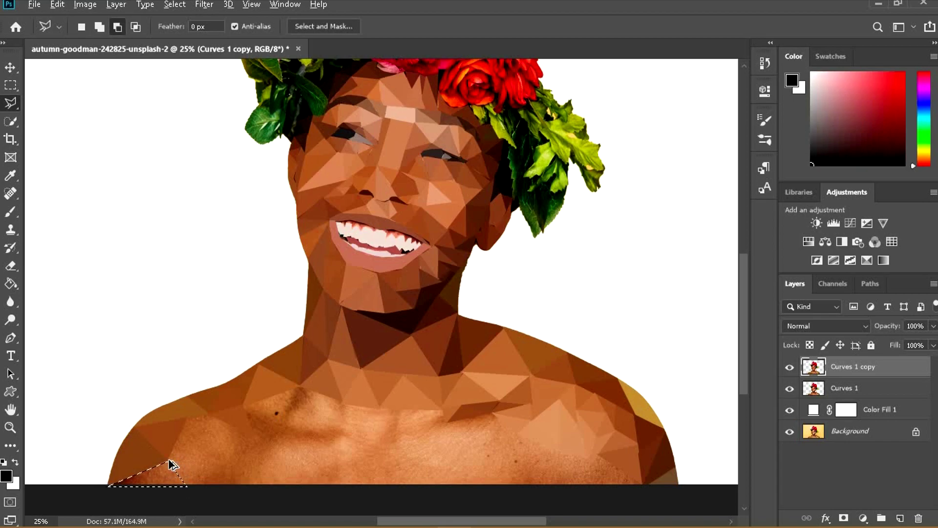
key("ctrl+f")
key("ctrl+d")
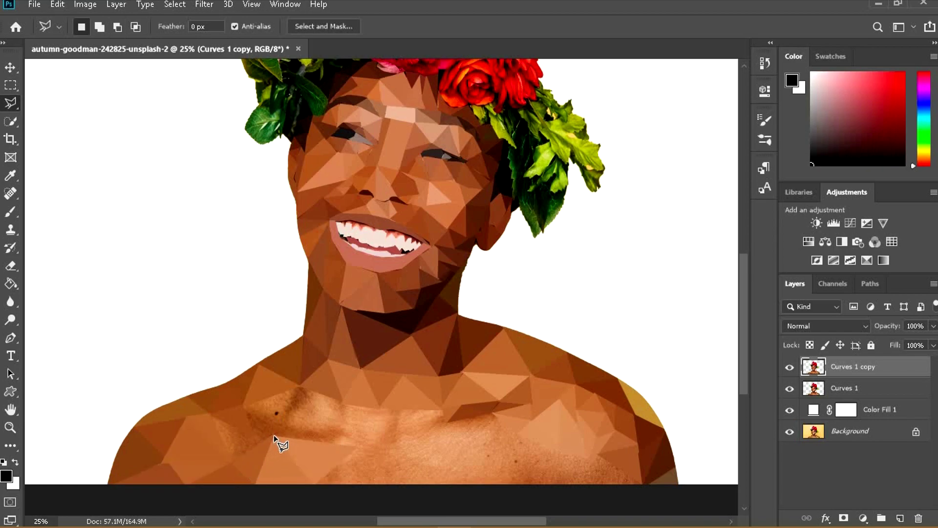
Flatten a triangle on the upper chest into one colour
left_click(255, 438)
left_click(209, 414)
left_click(255, 437)
left_click(243, 406)
key("ctrl+f")
key("ctrl+d")
left_click(353, 448)
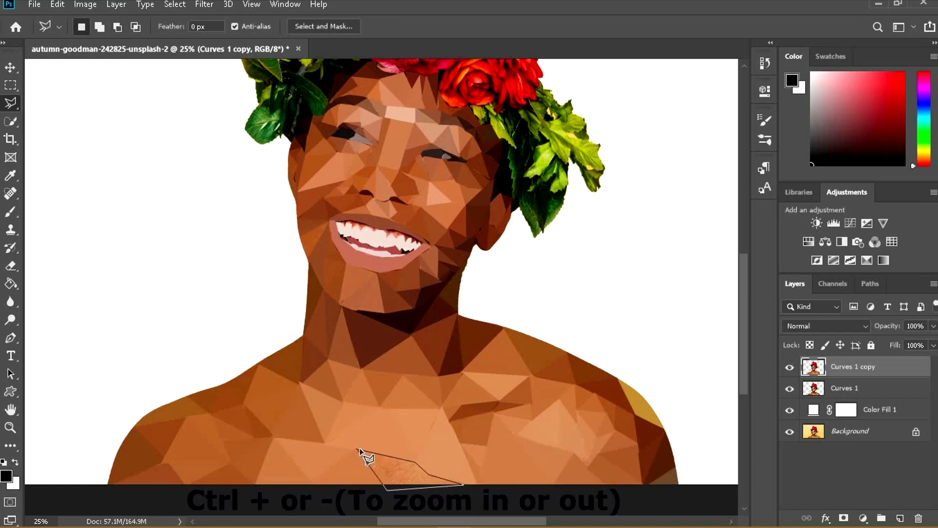
key("ctrl+minus")
key("ctrl+plus")
key("ctrl+plus")
Flatten a small triangle at the leaf tip to olive green
scroll(567, 295, "up", 3)
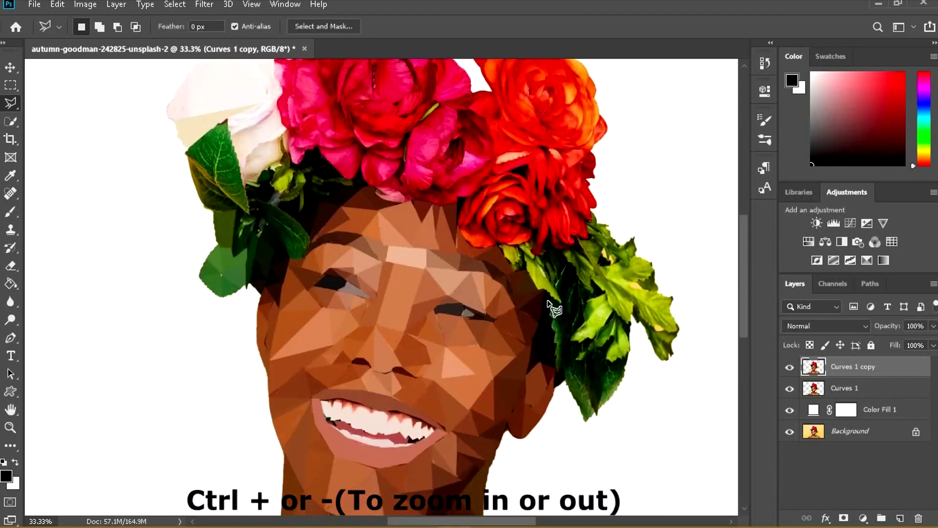
left_click(557, 355)
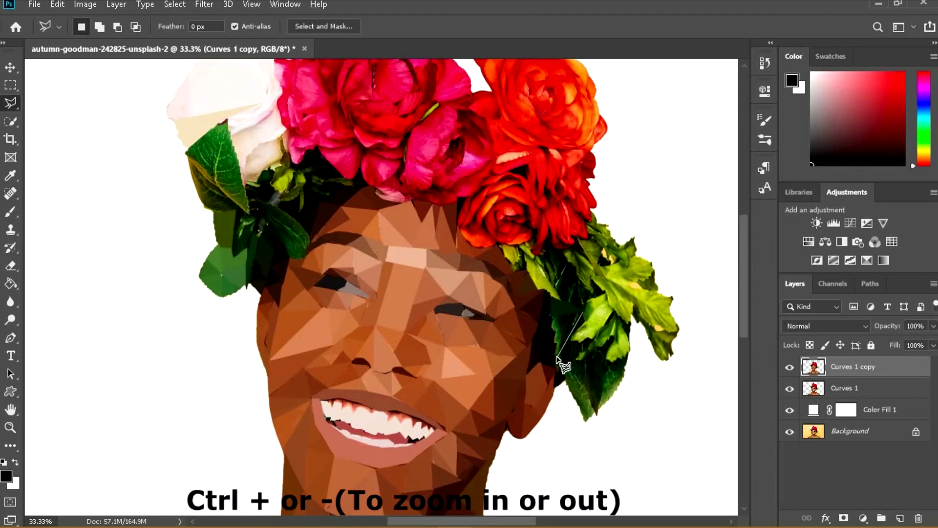
key("Escape")
left_click(595, 382)
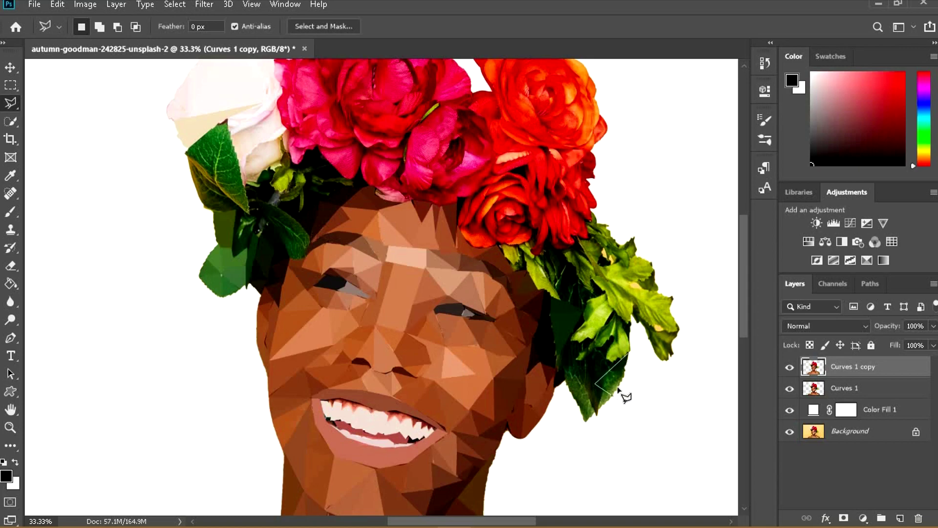
left_click(597, 387)
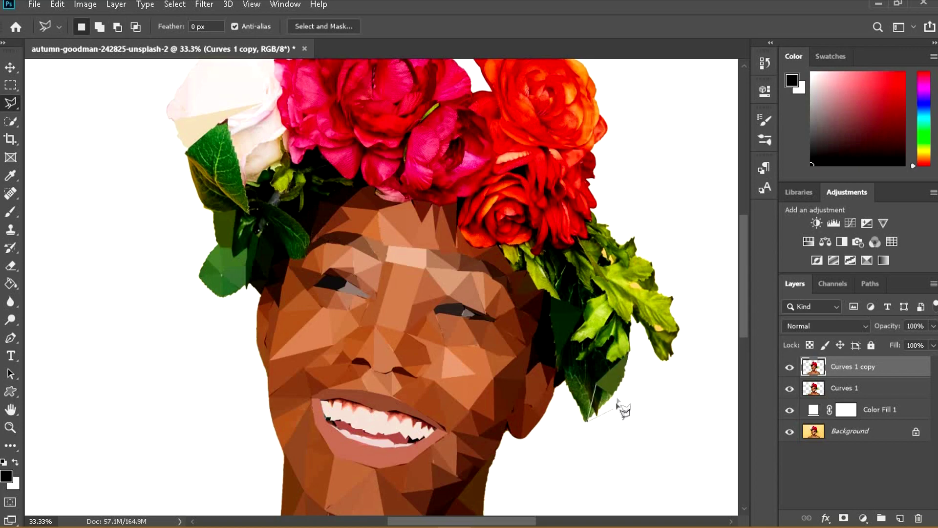
key("ctrl+f")
Flatten two more leaf triangles into single greens
left_click(597, 383)
left_click(560, 368)
double_click(569, 343)
key("ctrl+f")
left_click(595, 345)
left_click(616, 364)
double_click(592, 386)
key("ctrl+f")
Flatten the last small triangles on the leaf
left_click(597, 345)
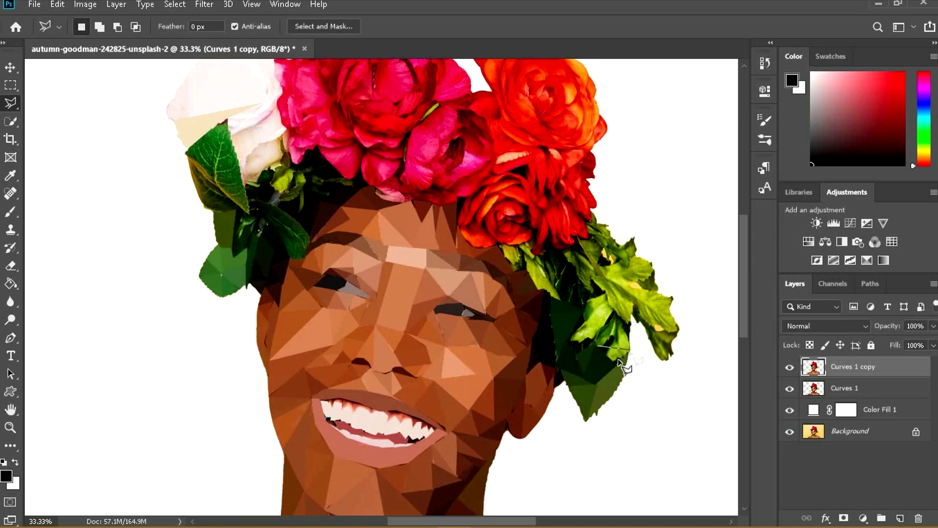
double_click(595, 346)
key("ctrl+f")
left_click(593, 345)
key("ctrl+f")
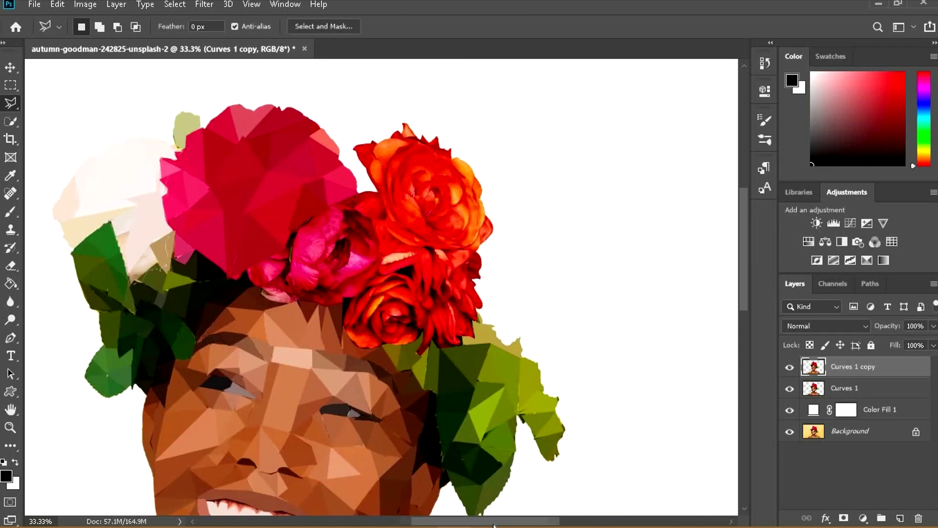
Flatten two triangles on the orange rose into flat red-orange facets
left_click_drag(493, 525, 476, 525)
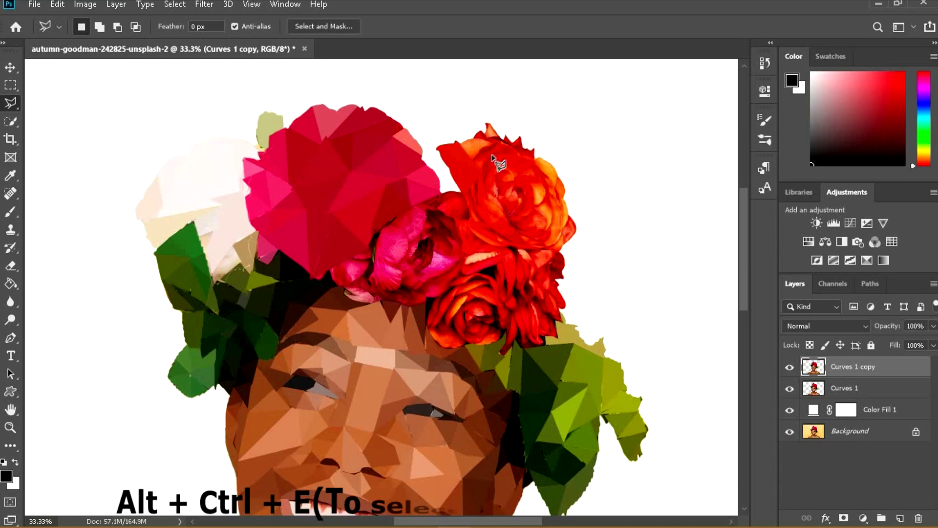
left_click(488, 124)
left_click(484, 166)
left_click(452, 145)
key("ctrl+alt+e")
left_click(550, 156)
left_click(484, 169)
left_click(503, 131)
key("ctrl+alt+e")
key("ctrl+d")
Facet the orange rose's top and right edges into flat orange triangles
left_click(535, 158)
left_click(541, 194)
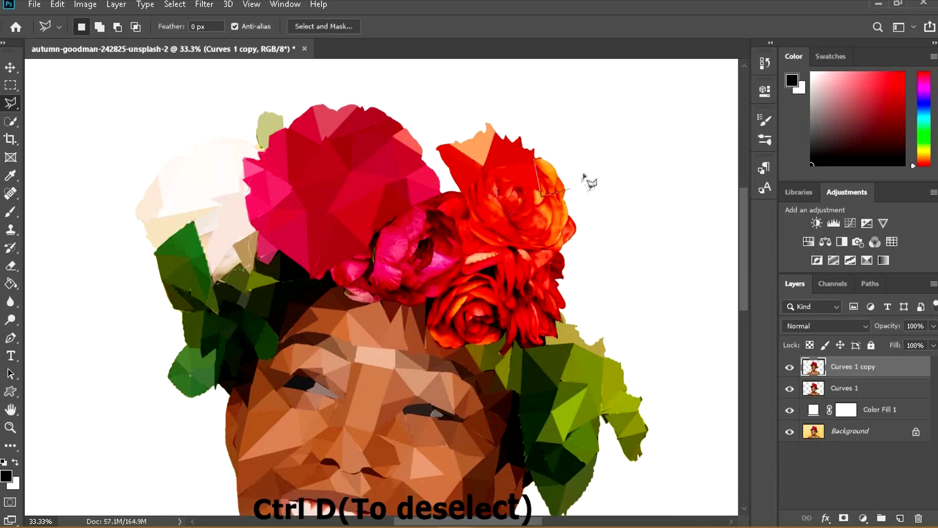
left_click(535, 159)
key("ctrl+alt+e")
key("ctrl+d")
left_click(563, 183)
double_click(541, 197)
key("ctrl+alt+e")
key("ctrl+d")
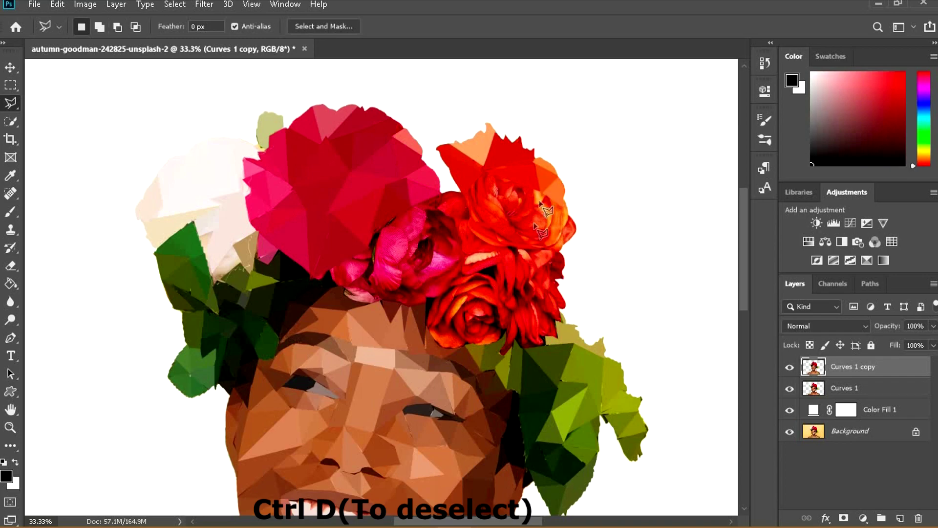
Flatten one orange triangle on the rose's lower edge and one pink along the pink rose
left_click(518, 251)
left_click(569, 244)
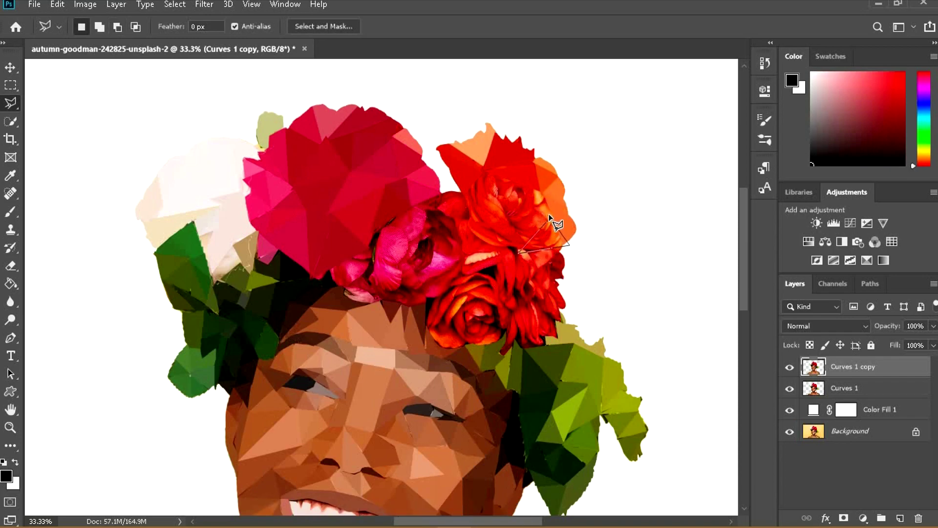
double_click(549, 223)
key("ctrl+alt+e")
key("ctrl+d")
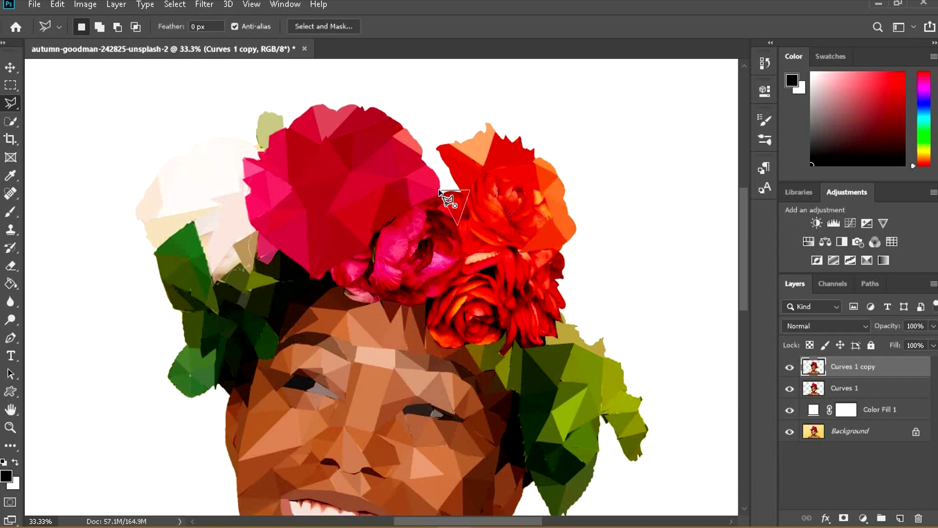
left_click(454, 280)
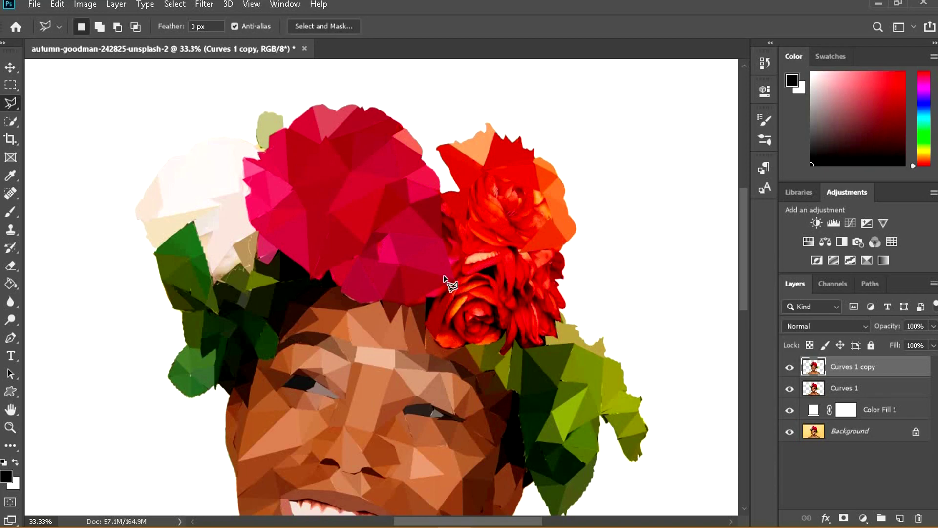
left_click(411, 304)
left_click(455, 279)
key("ctrl+f")
key("ctrl+d")
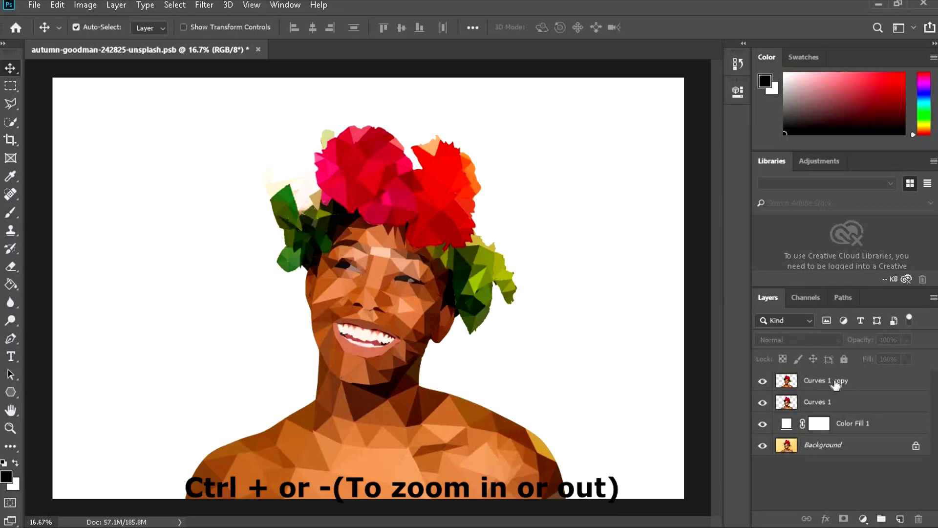
On Curves 1 copy, set the Polygon tool to 3 sides, add a triangle, and sample skin brown
left_click(836, 383)
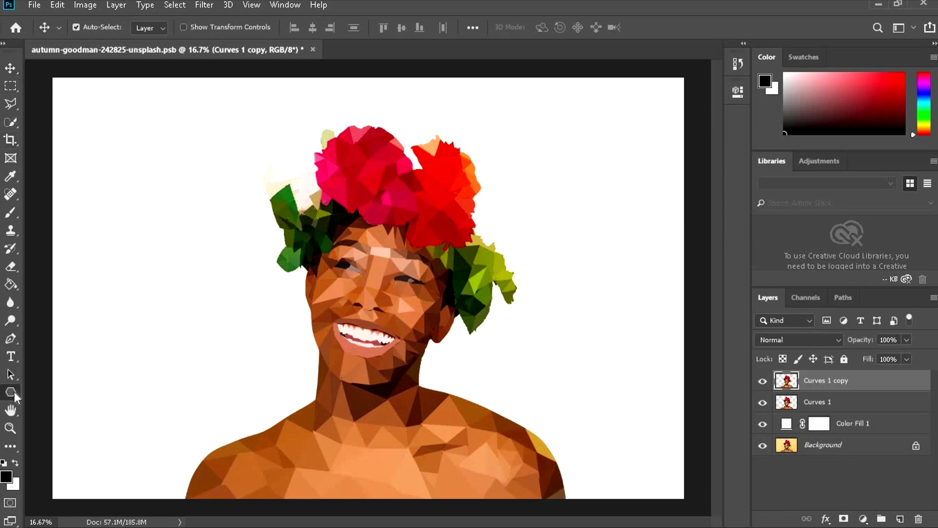
left_click(14, 393)
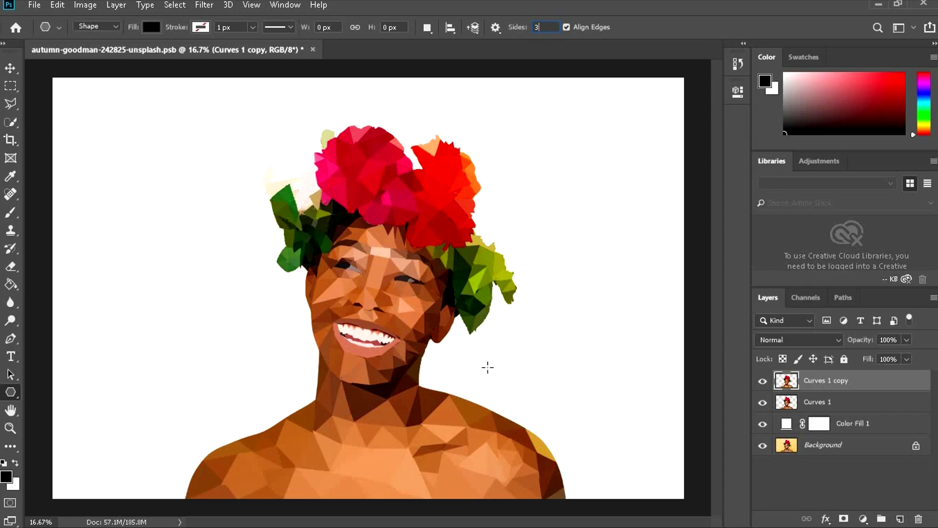
left_click(484, 379)
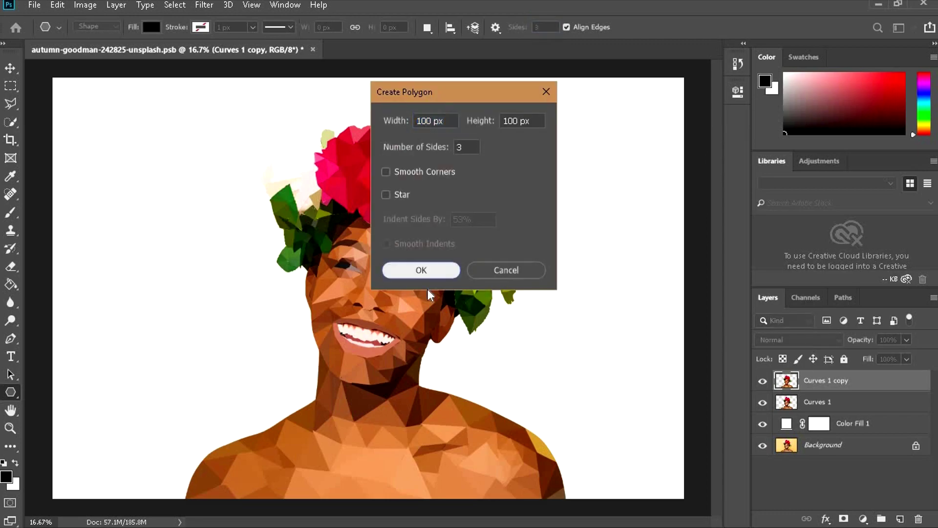
left_click(416, 268)
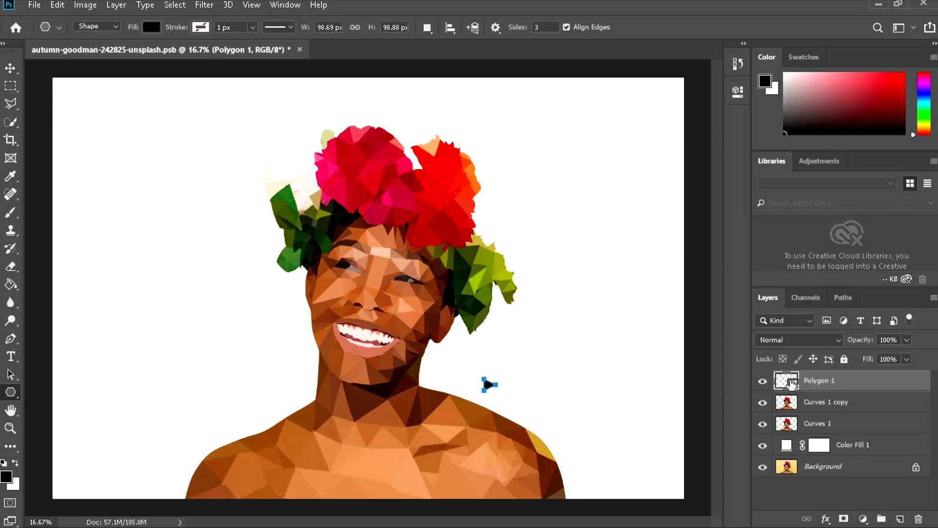
double_click(792, 386)
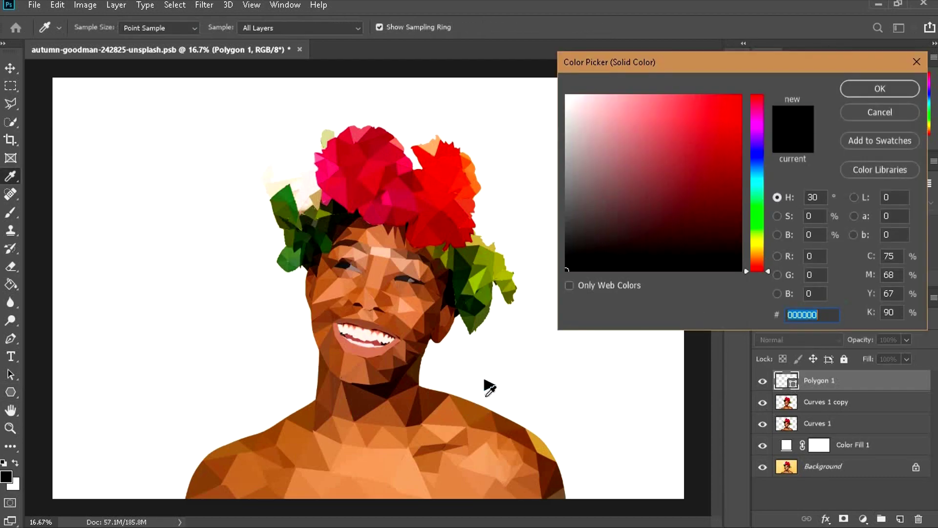
left_click(486, 395)
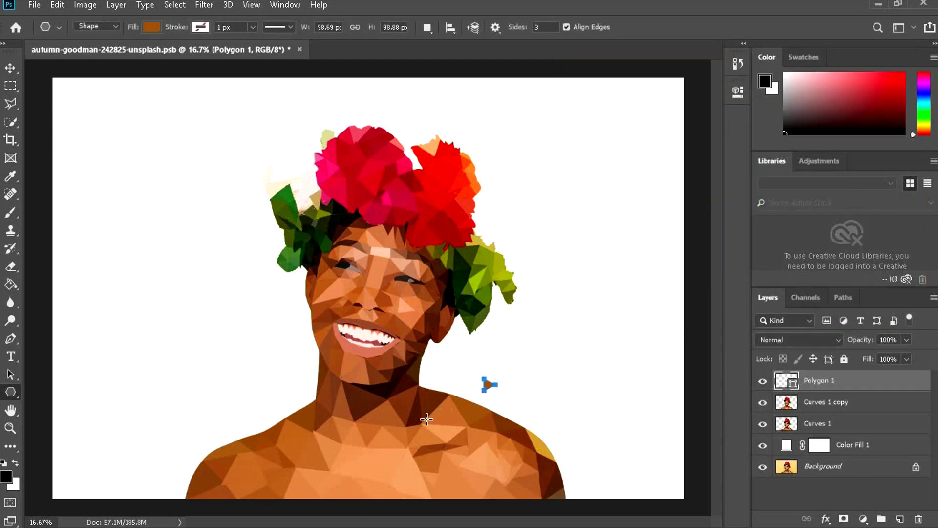
Draw small dark brown triangles near the neck and right shoulder
mouse_move(486, 382)
left_mouse_down()
mouse_move(494, 390)
mouse_move(468, 389)
mouse_move(424, 357)
left_mouse_up()
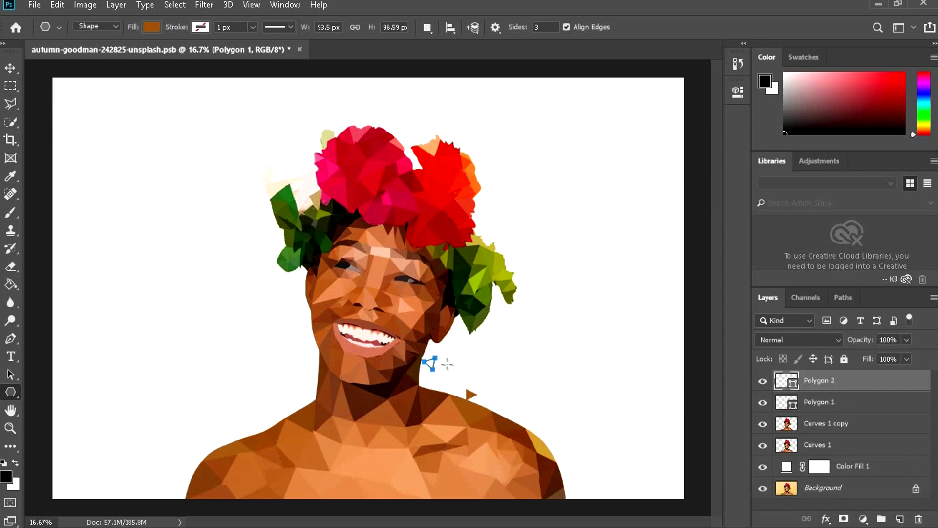
key("Return")
left_click_drag(522, 391, 524, 381)
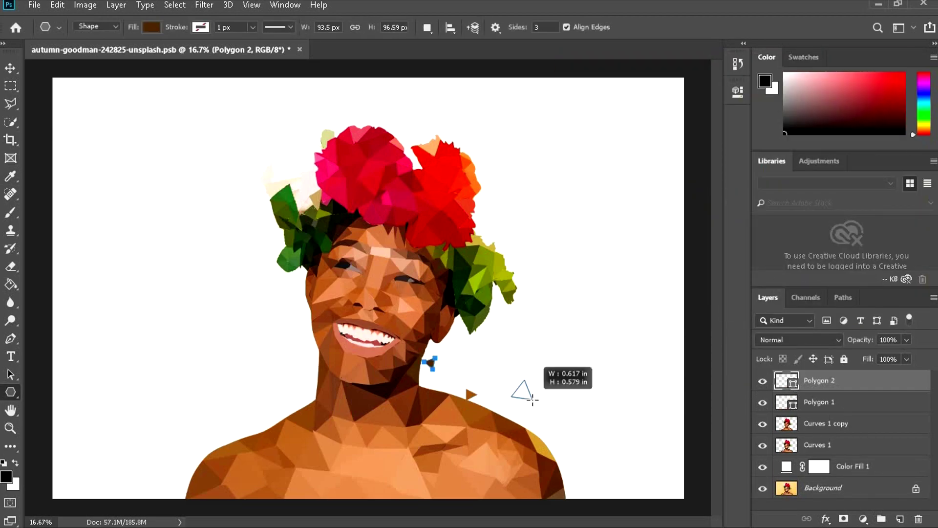
left_click_drag(562, 440, 564, 437)
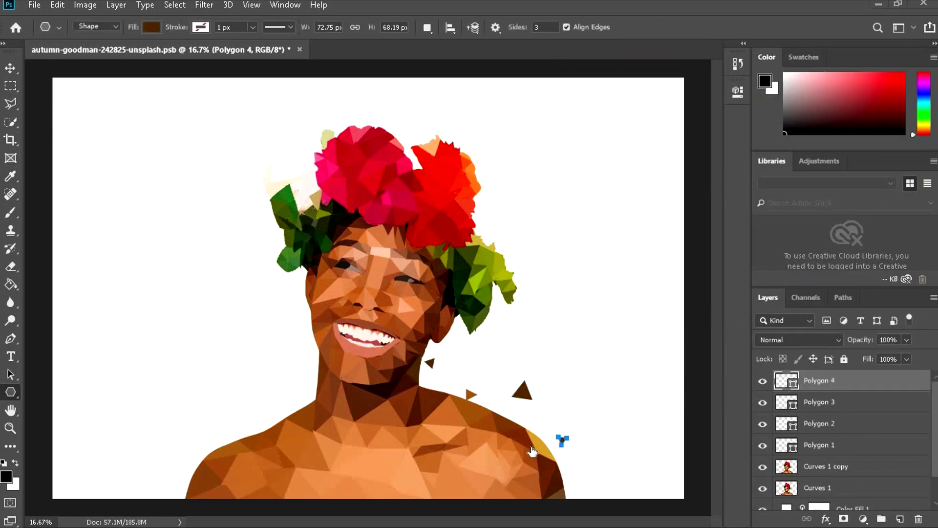
Switch the fill to a sampled gold and scatter small triangles around the face, shoulders and crown
double_click(794, 389)
left_click(545, 440)
key("Return")
left_click_drag(533, 394, 538, 389)
left_click_drag(213, 424, 218, 418)
left_click_drag(298, 397, 303, 390)
left_click_drag(303, 352, 306, 344)
mouse_move(261, 247)
left_mouse_down()
mouse_move(268, 237)
mouse_move(289, 243)
left_mouse_up()
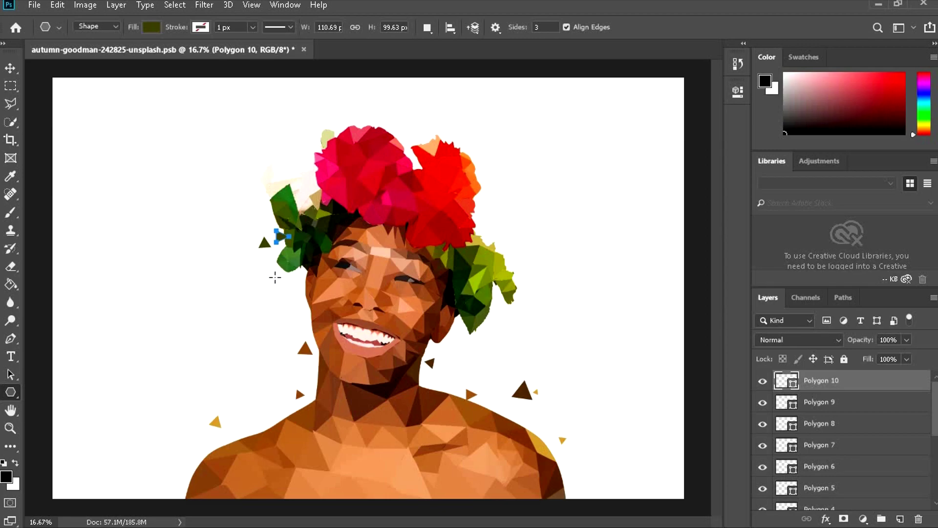
left_click_drag(275, 277, 279, 280)
Add a leaf-green triangle near the flower crown, recolour it, and spread duplicated triangles around the portrait
double_click(787, 380)
left_click(664, 195)
left_click(873, 101)
left_click_drag(487, 205, 499, 210)
double_click(786, 380)
left_click(848, 88)
mouse_move(264, 408)
left_mouse_down()
mouse_move(293, 314)
mouse_move(458, 343)
left_mouse_up()
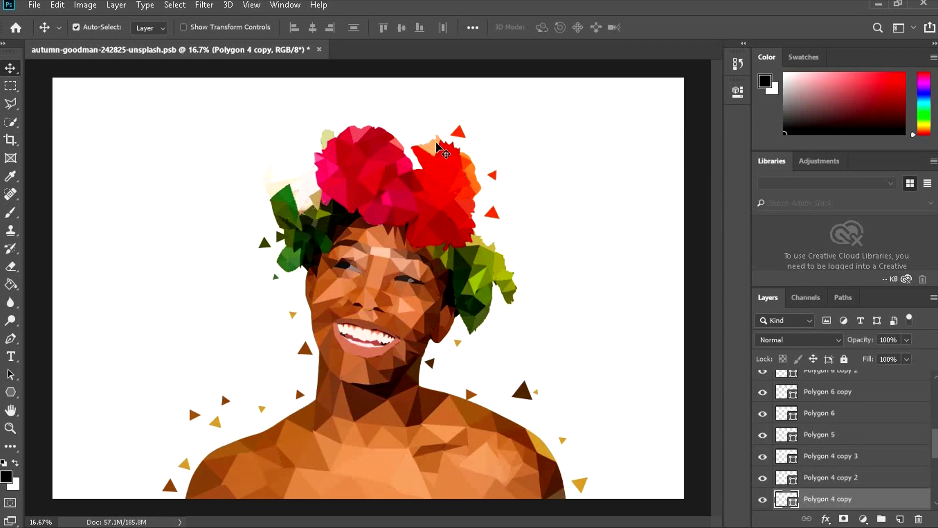
Add tiny red triangles, sampled from the flowers, above the flower crown
left_click(11, 392)
left_click(365, 116)
key("Return")
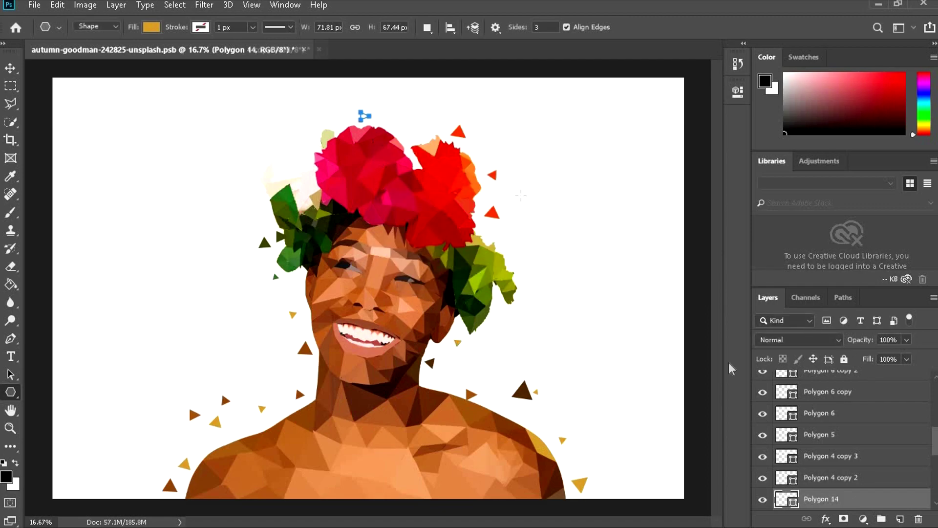
double_click(787, 499)
left_click(714, 154)
left_click(873, 86)
mouse_move(365, 115)
left_mouse_down()
mouse_move(381, 107)
mouse_move(327, 122)
left_mouse_up()
left_click(390, 122)
key("Return")
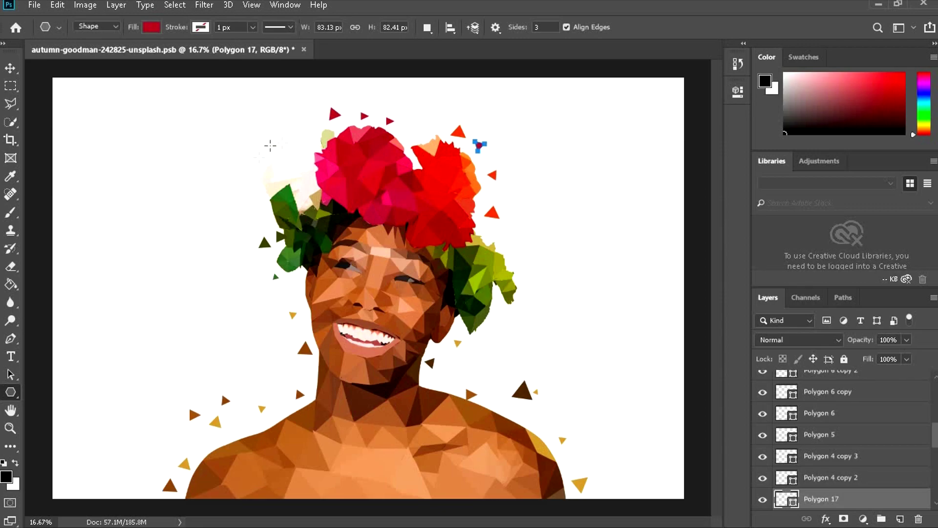
left_click_drag(853, 441, 843, 430)
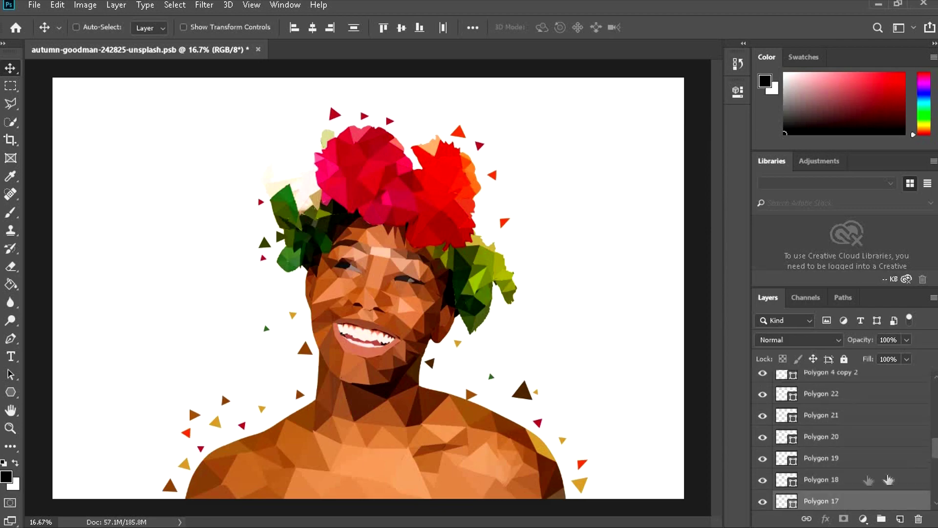
Select all the Polygon triangle layers, group them with Ctrl+G, and collapse the group
left_click_drag(843, 430, 833, 394)
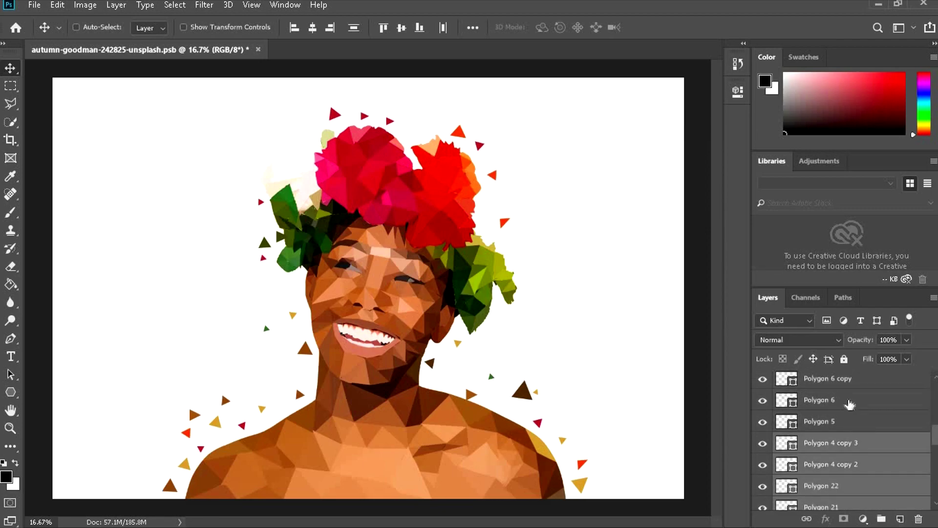
scroll(834, 473, "down", 5)
left_click_drag(835, 472, 858, 408)
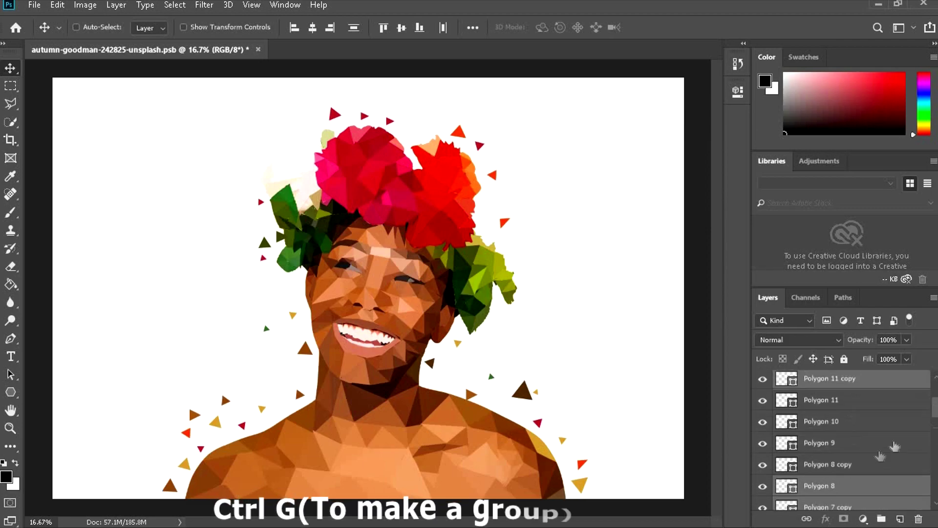
key("ctrl+g")
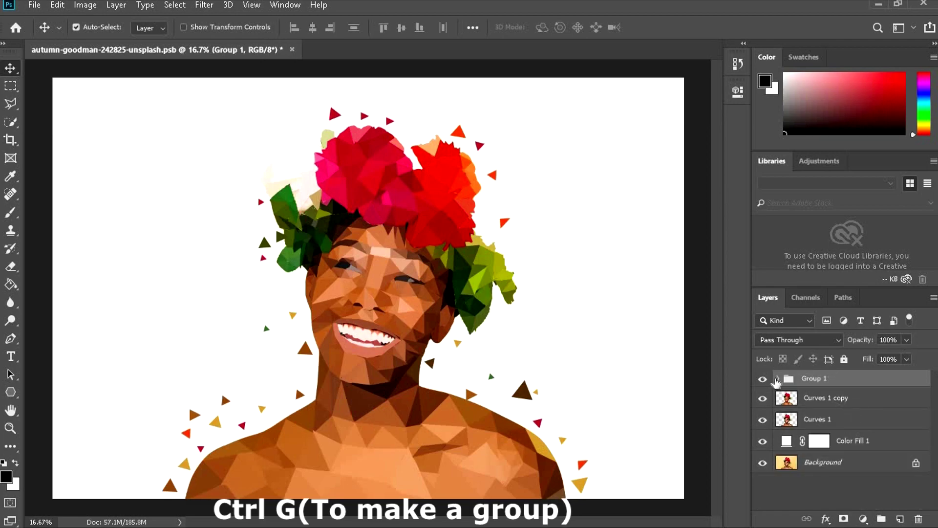
left_click(777, 379)
Select the white Color Fill 1 layer and open its context menu
left_click(831, 438)
right_click(830, 440)
key("Escape")
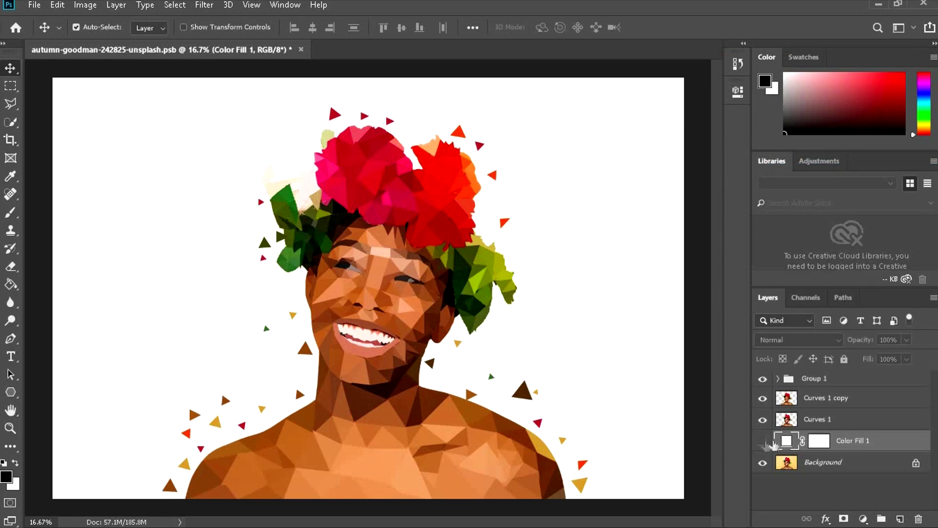
Hide Color Fill 1 and turn on Gradient Overlay in its Blending Options
left_click(762, 441)
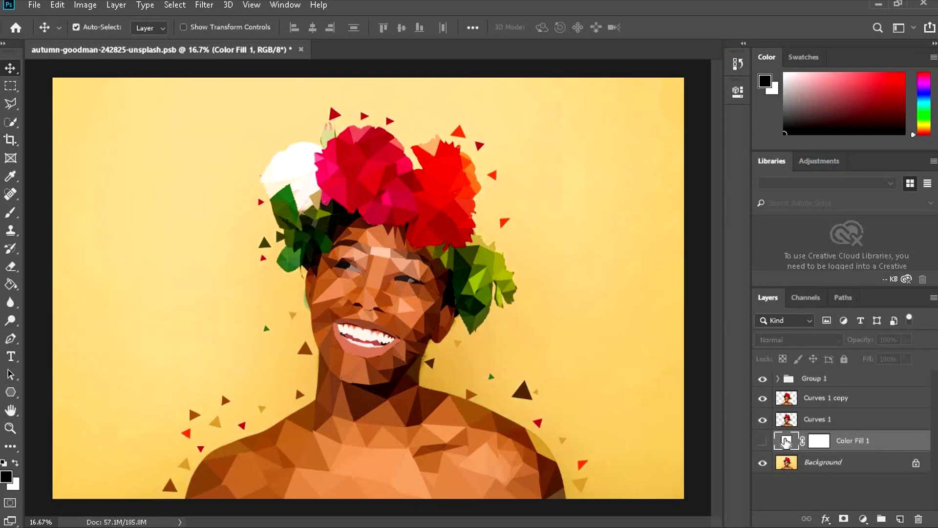
right_click(785, 441)
left_click(836, 169)
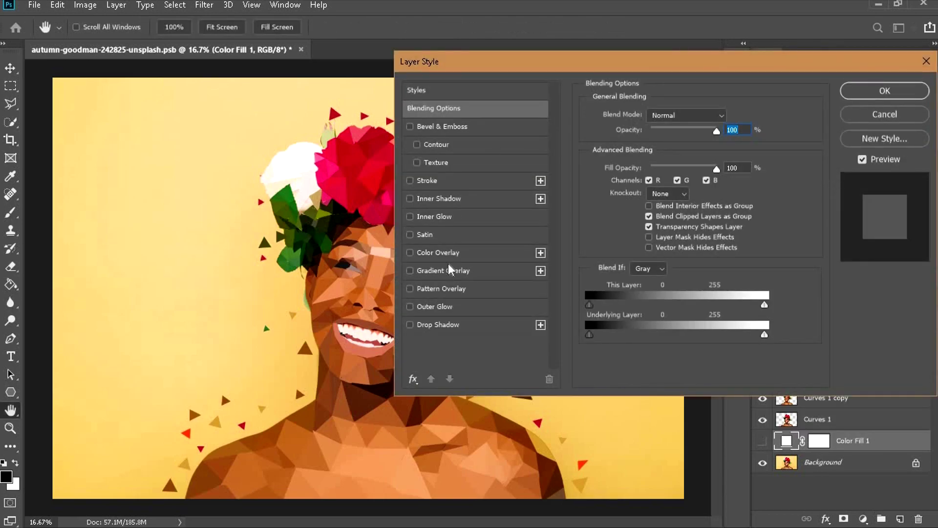
left_click(453, 253)
left_click(458, 270)
left_click(410, 253)
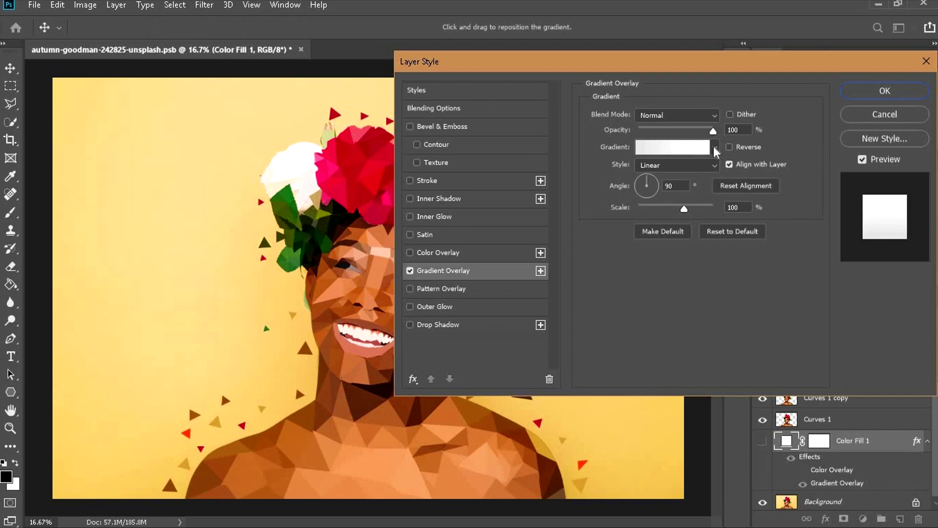
Edit the gradient to run from a sampled light yellow to white
left_click(706, 150)
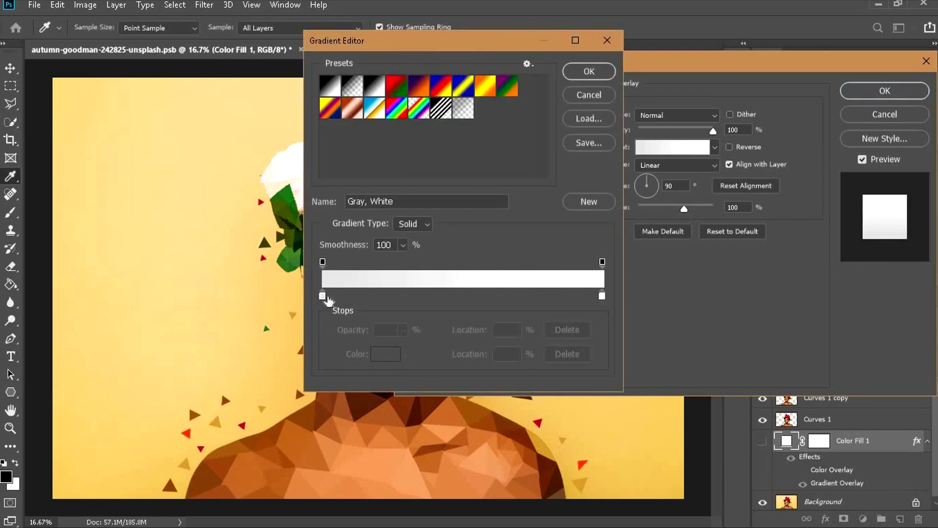
left_click(323, 296)
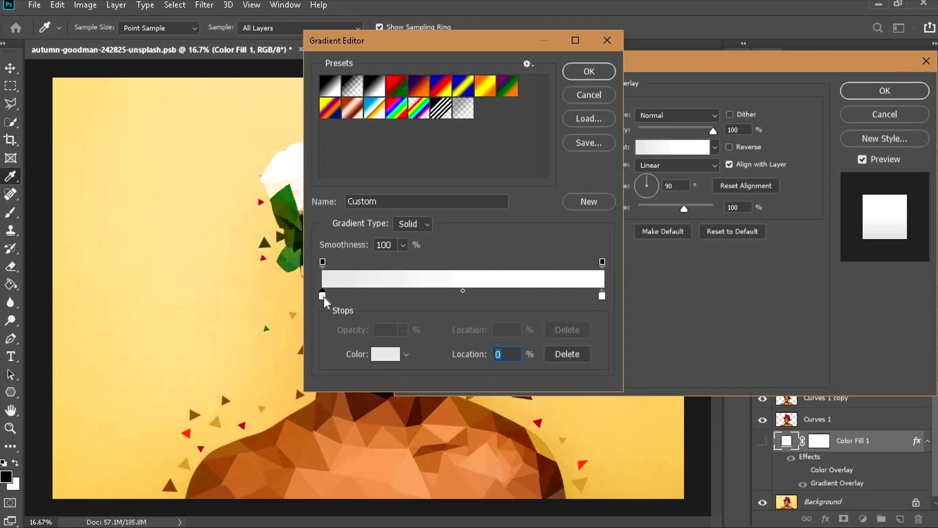
double_click(322, 295)
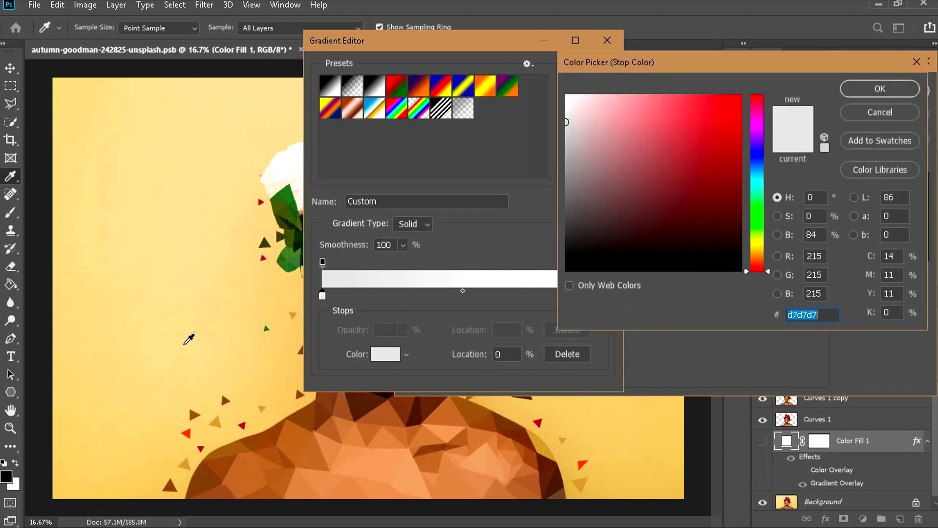
left_click(184, 326)
left_click(885, 88)
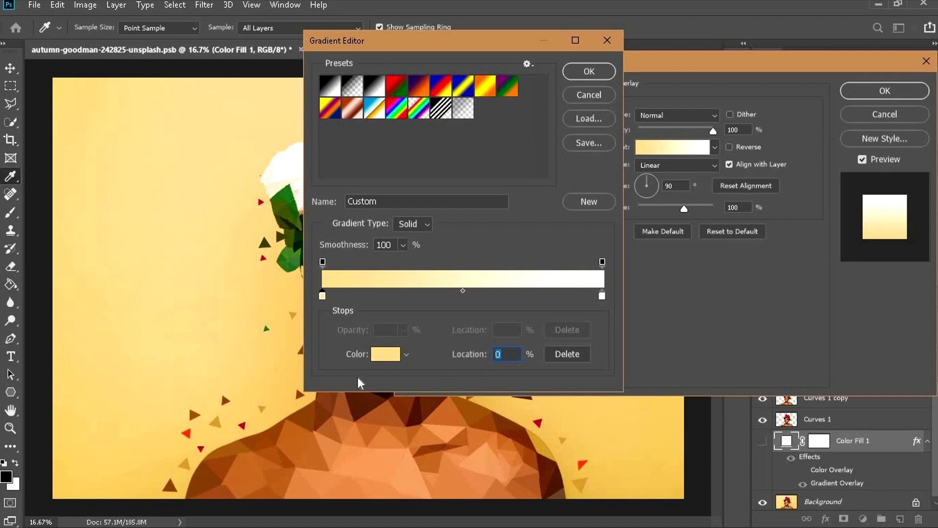
left_click(588, 71)
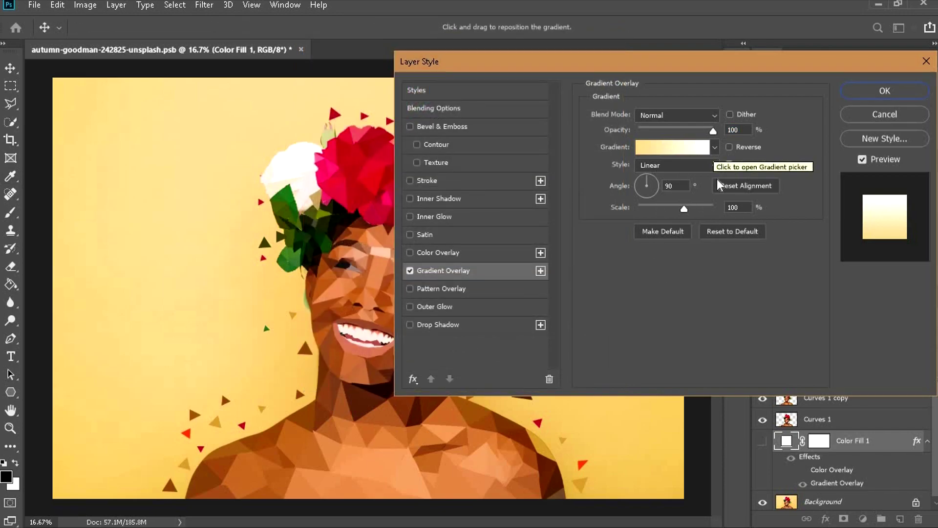
Reverse the gradient, set its style to Radial, and apply the overlay
left_click(729, 148)
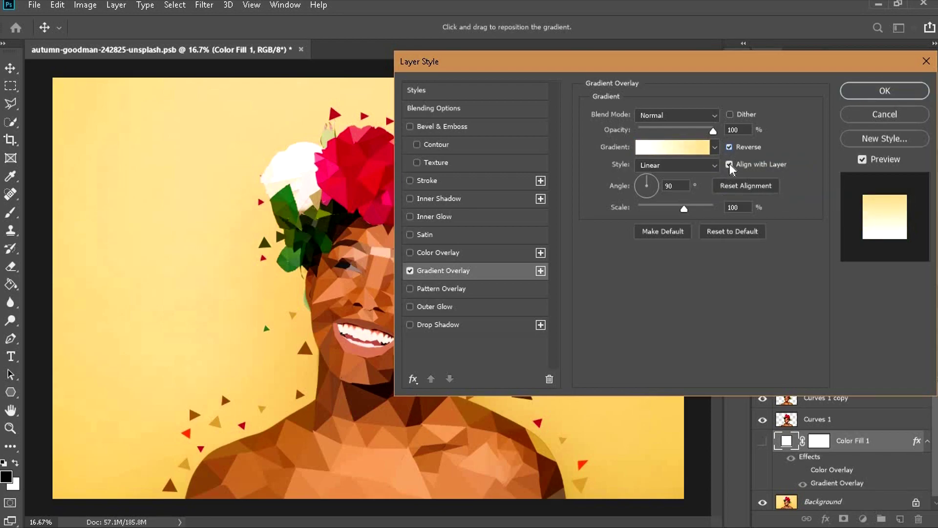
left_click(701, 166)
left_click(679, 187)
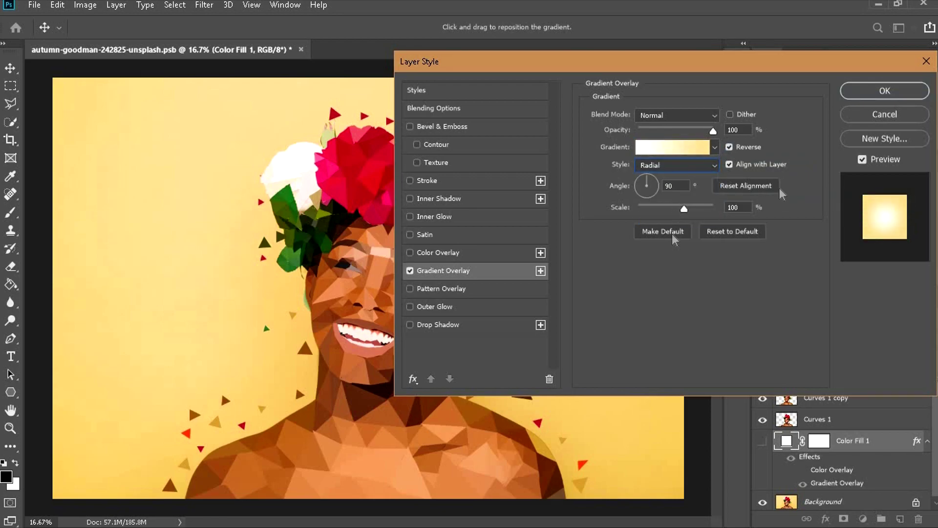
left_click(877, 92)
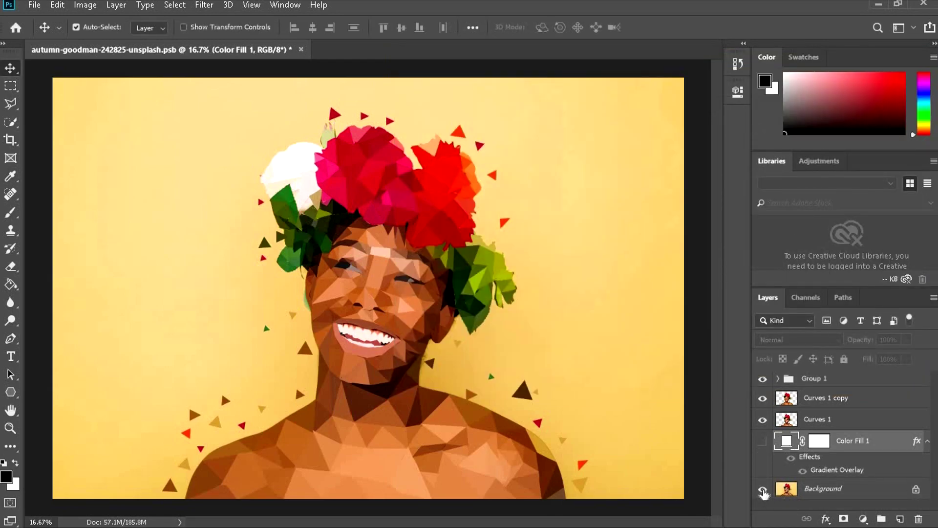
Hide Background, show Color Fill 1, and set its gradient overlay to 150% scale with an adjusted angle
left_click(762, 490)
left_click(762, 441)
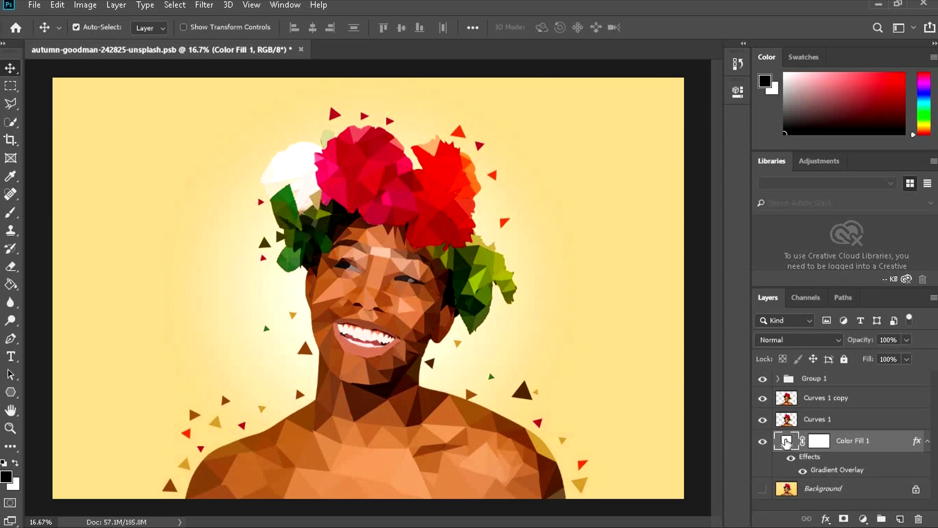
right_click(786, 442)
left_click(819, 163)
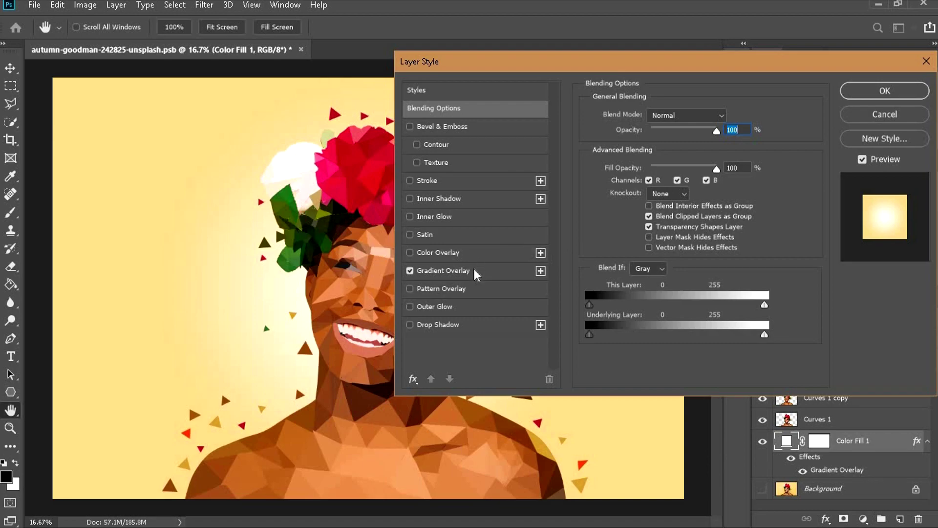
left_click(473, 270)
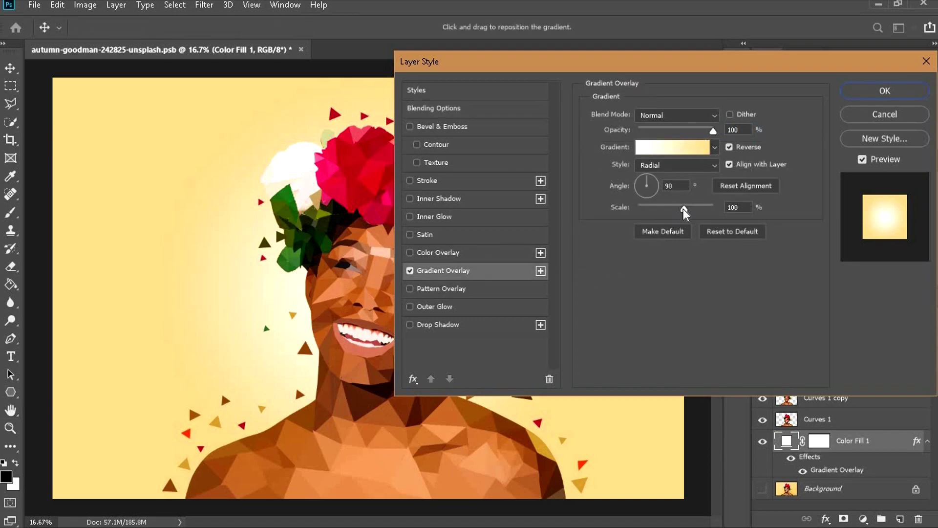
left_click_drag(689, 206, 714, 207)
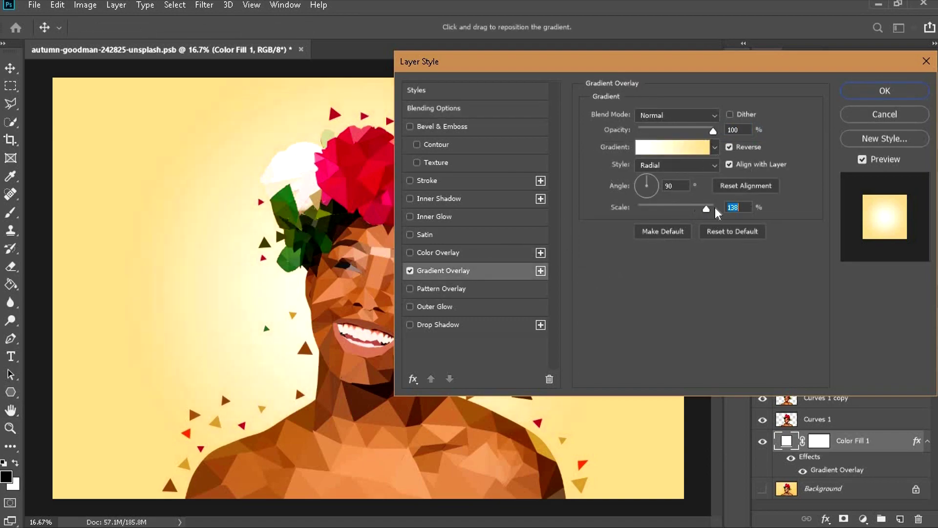
left_click(654, 176)
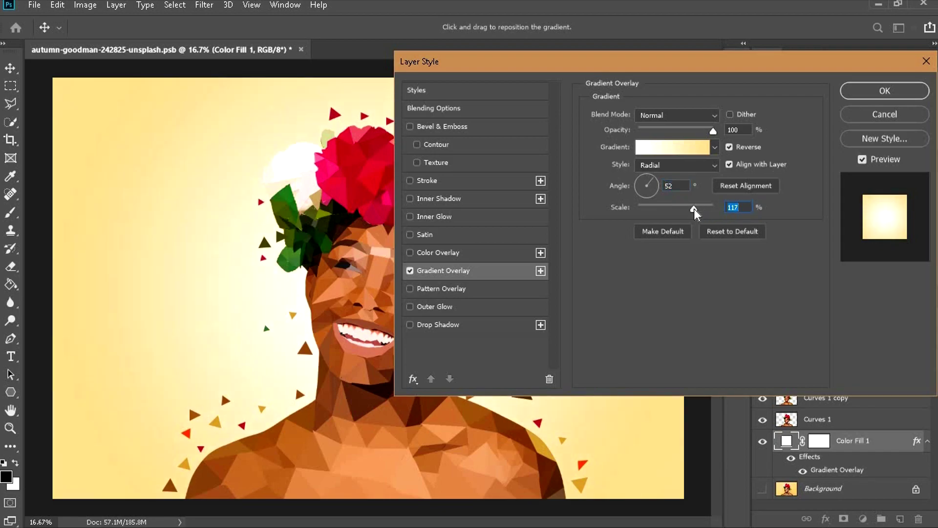
left_click(655, 179)
left_click(896, 90)
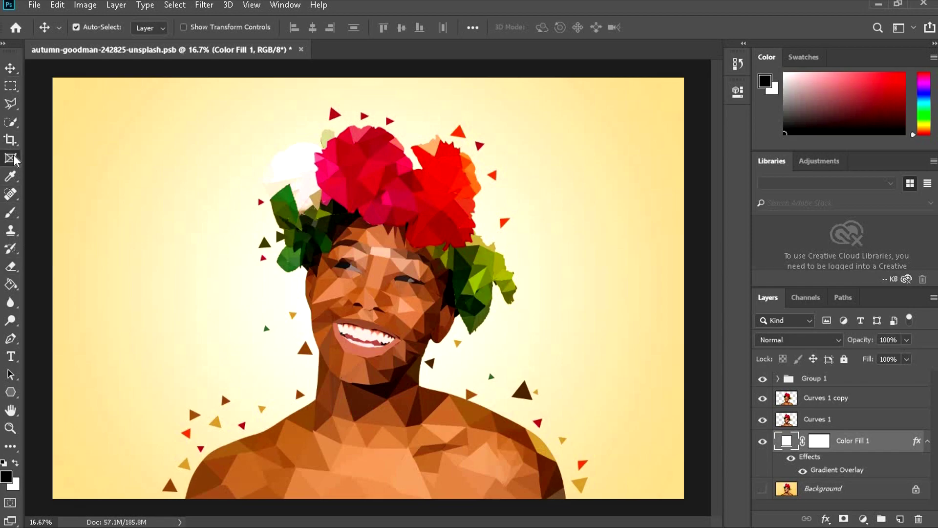
Crop the canvas by pulling the left and right edges inward, then commit
left_click(10, 140)
left_click_drag(53, 289, 88, 289)
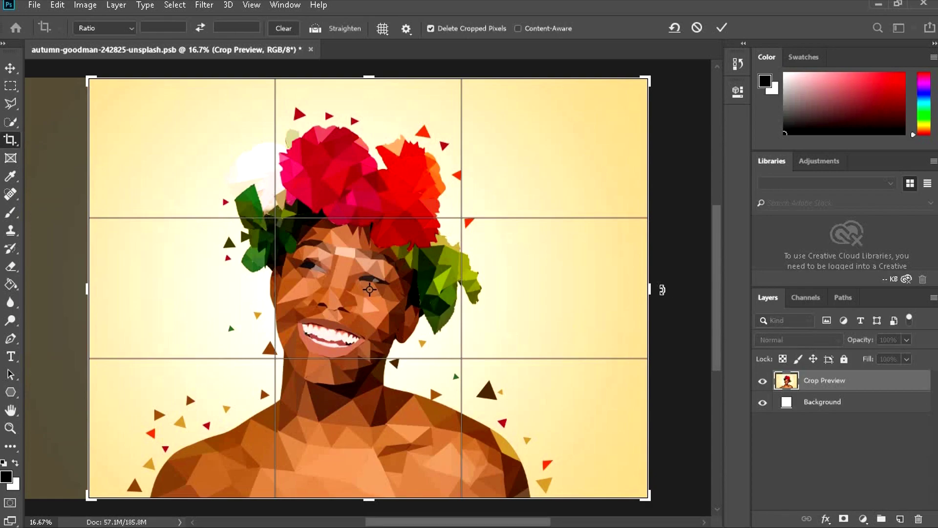
left_click_drag(649, 289, 613, 293)
left_click(721, 30)
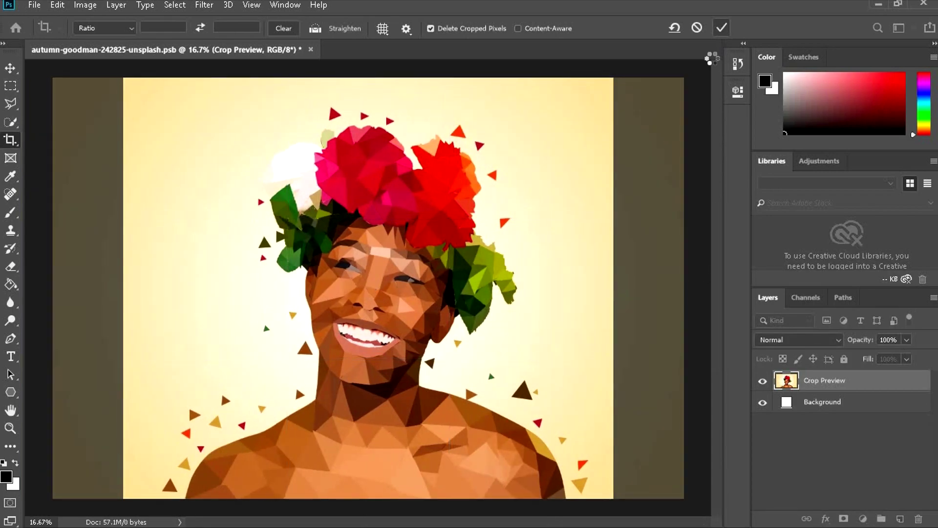